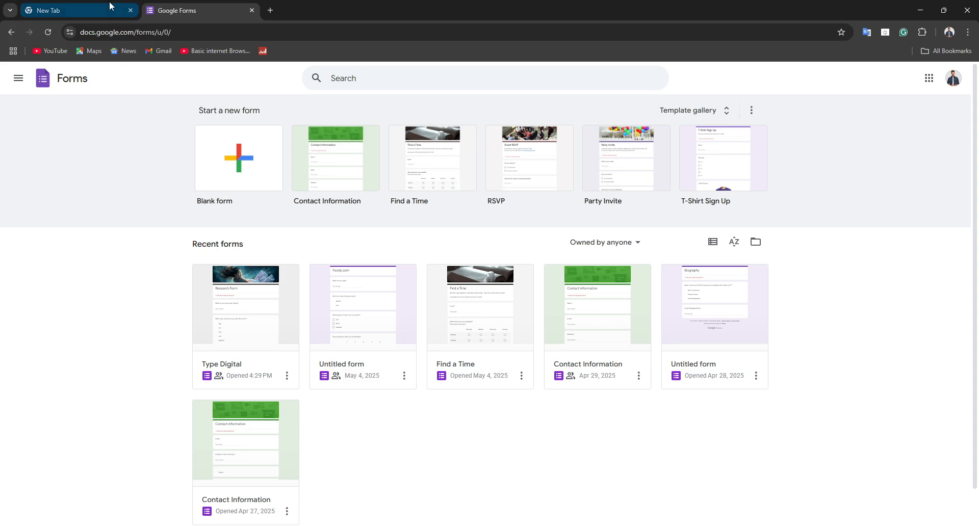
pyautogui.click(144, 33)
pyautogui.click(136, 131)
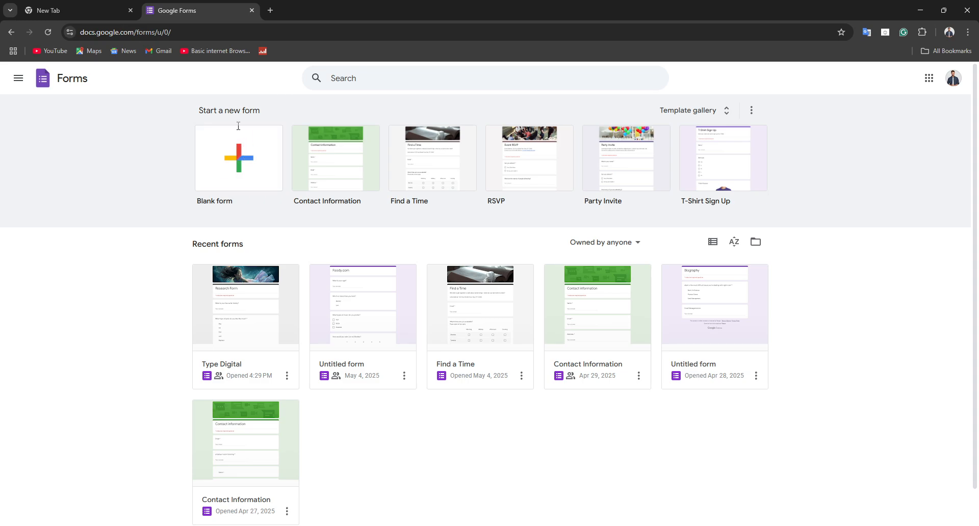
pyautogui.click(270, 9)
pyautogui.click(199, 5)
# - Browse the full template gallery and start a new blank form
pyautogui.click(693, 112)
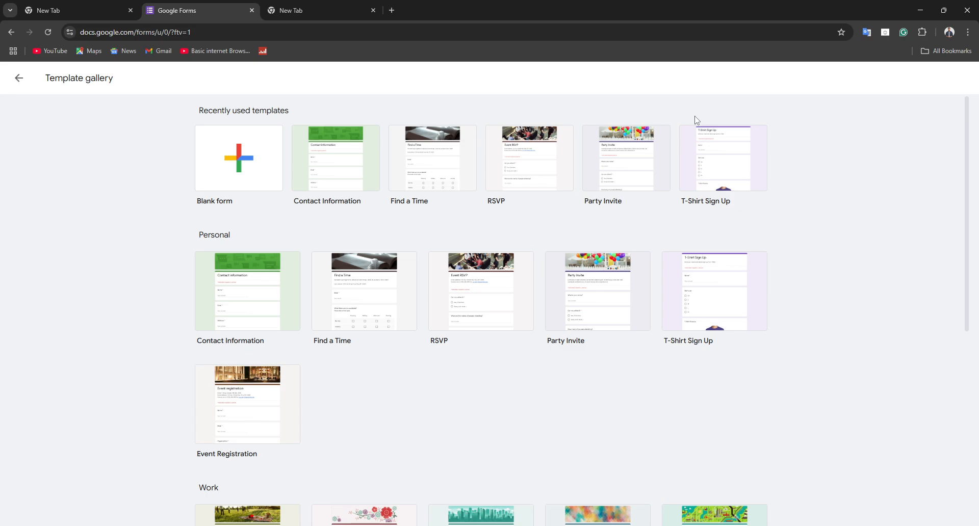
pyautogui.scroll(-6, 387, 230)
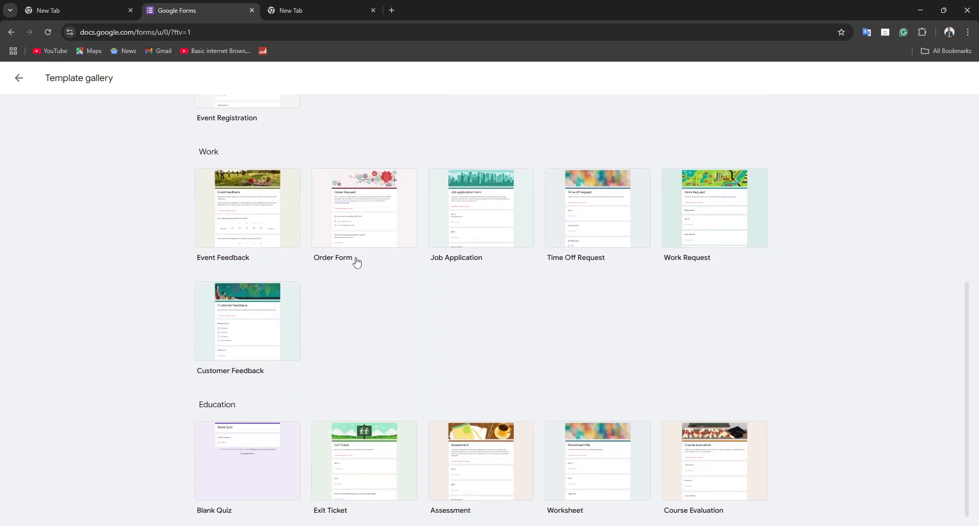
pyautogui.scroll(6, 357, 263)
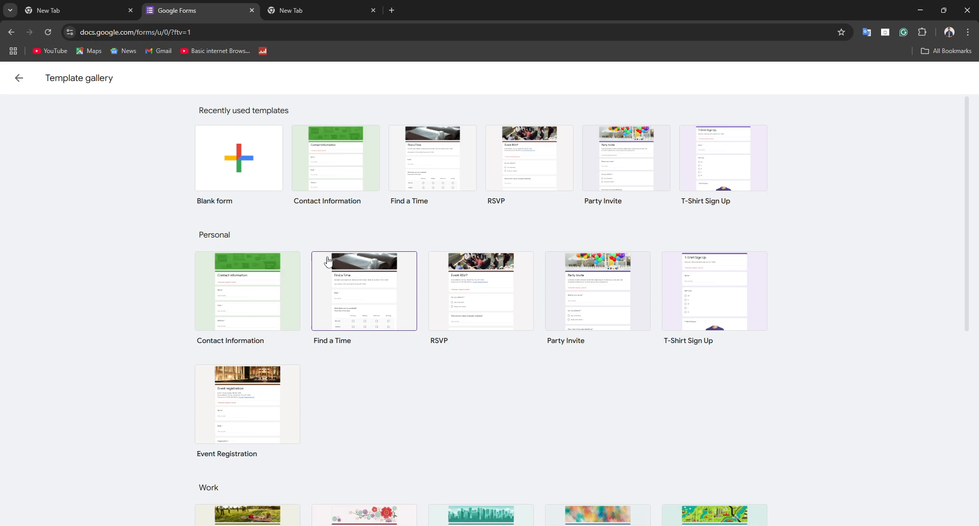
pyautogui.click(255, 174)
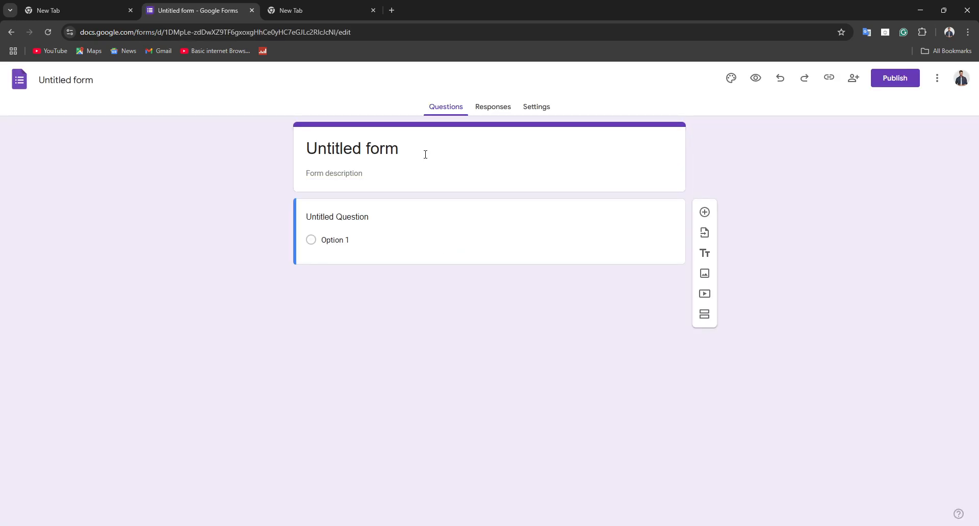
# - Name the form "Youtube Aesthetic" and apply the same text as its heading
pyautogui.click(74, 81)
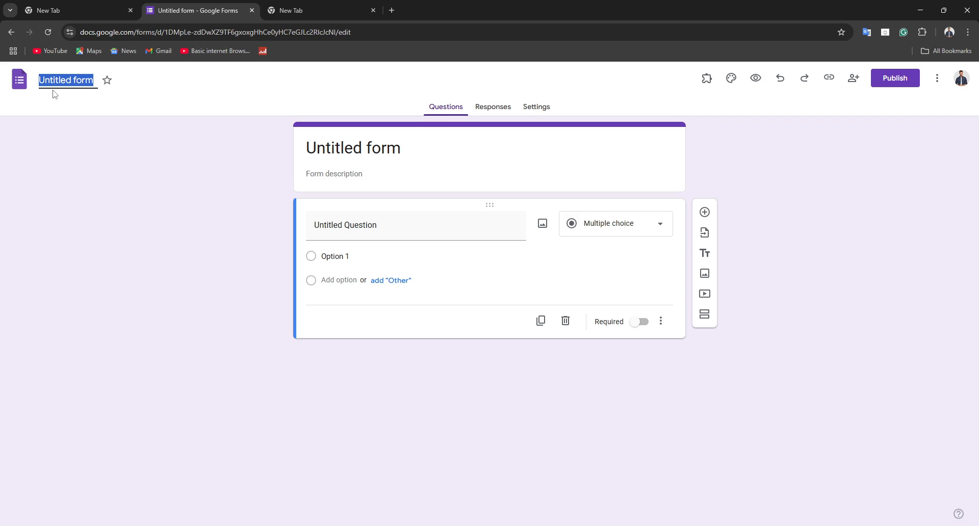
pyautogui.press('BackSpace')
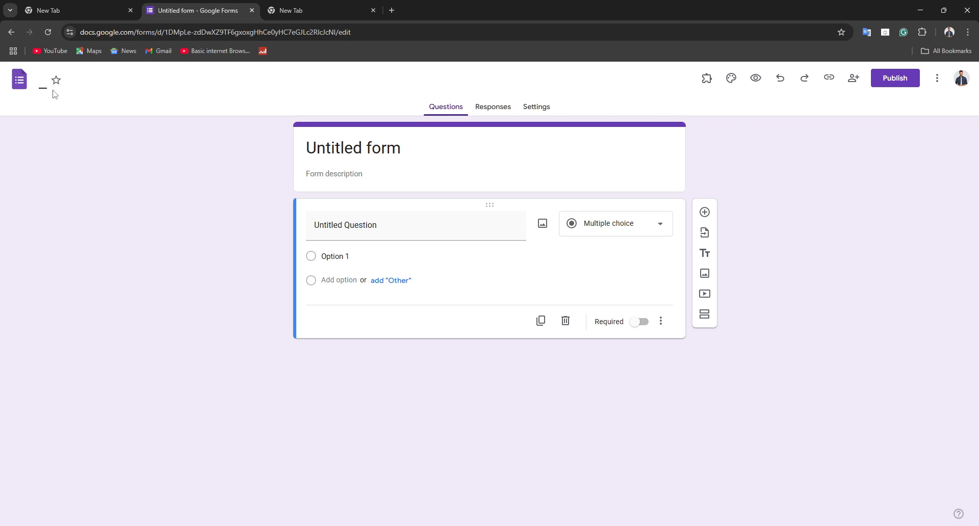
pyautogui.write('Youtube Aesthetic')
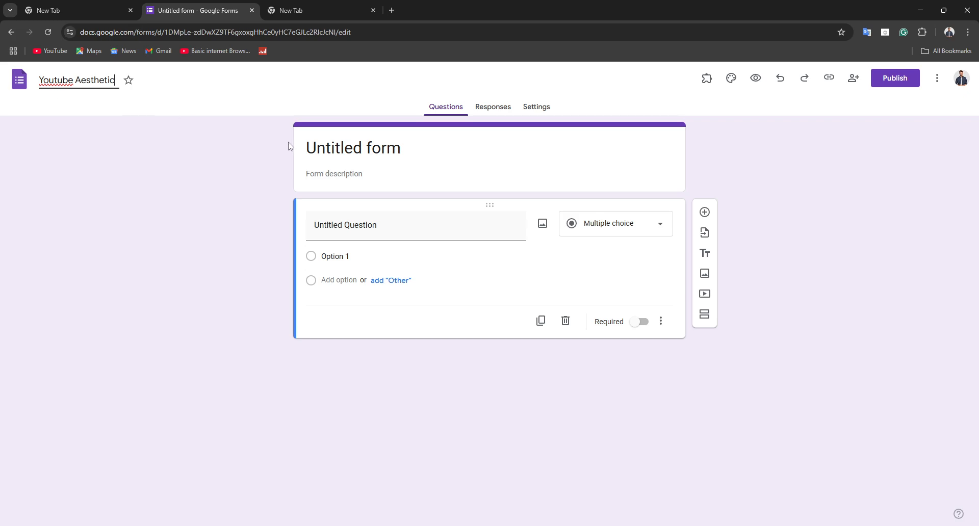
pyautogui.click(405, 168)
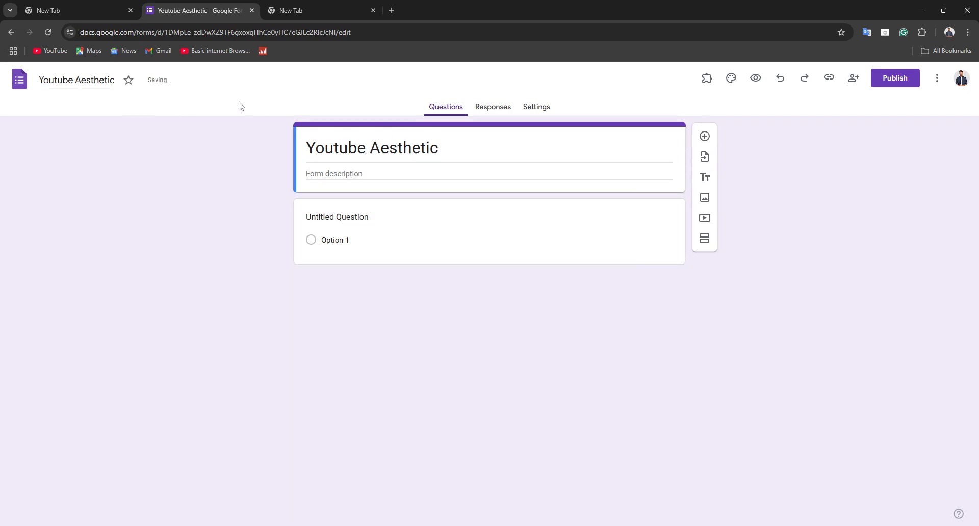
# - Replace the untitled first question's text with "Name"
pyautogui.click(366, 262)
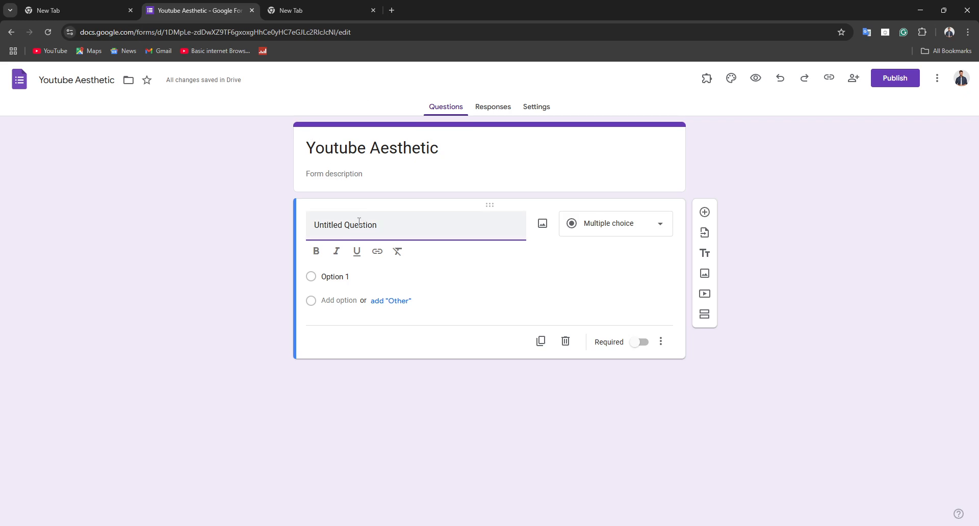
pyautogui.write('NAme')
pyautogui.hotkey('ctrl', 'a')
pyautogui.press('BackSpace')
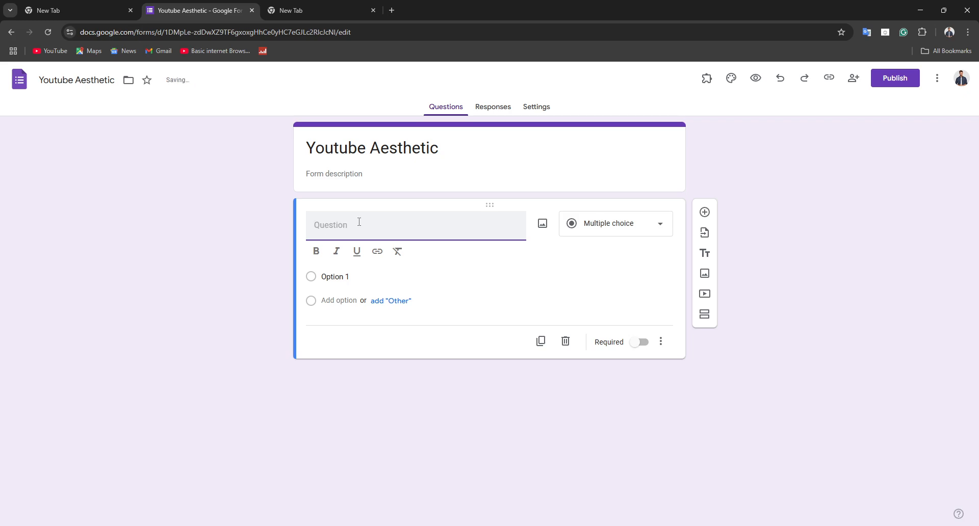
pyautogui.write('Name')
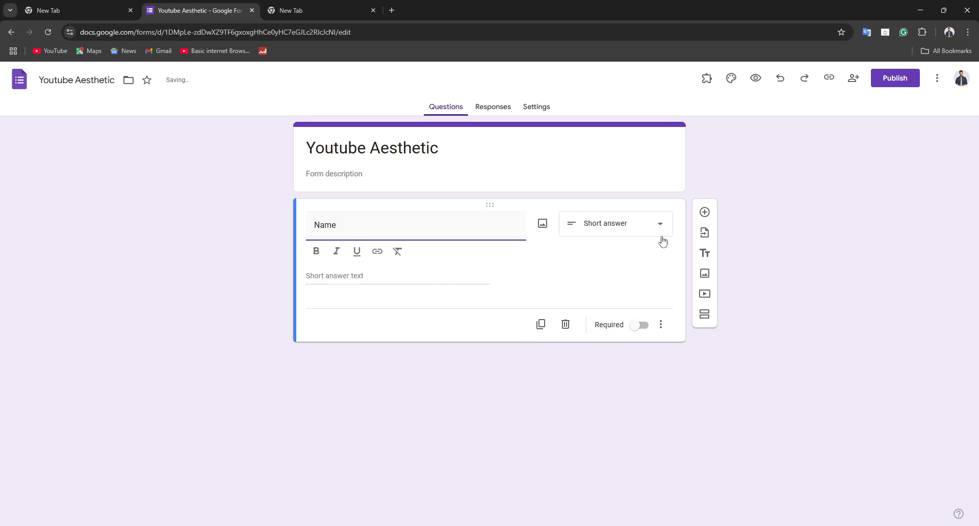
pyautogui.click(638, 236)
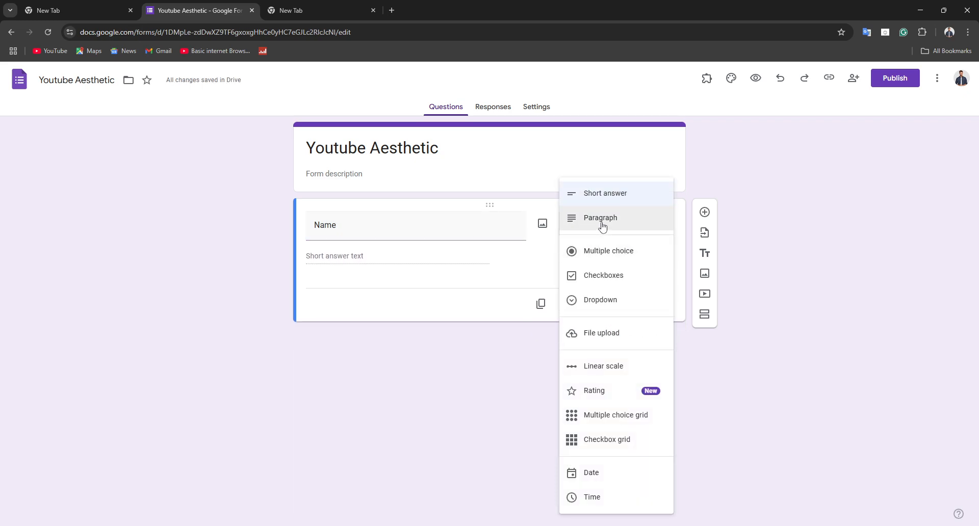
pyautogui.click(321, 264)
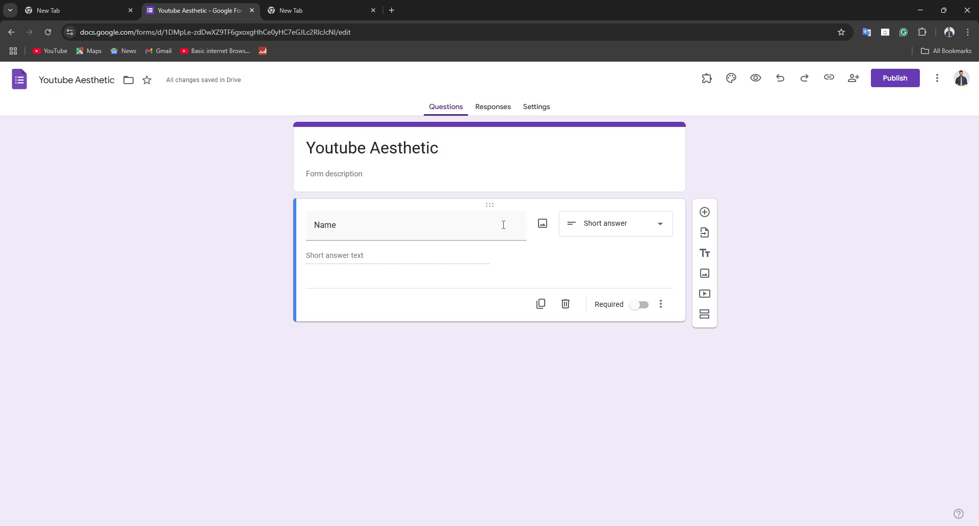
pyautogui.click(306, 9)
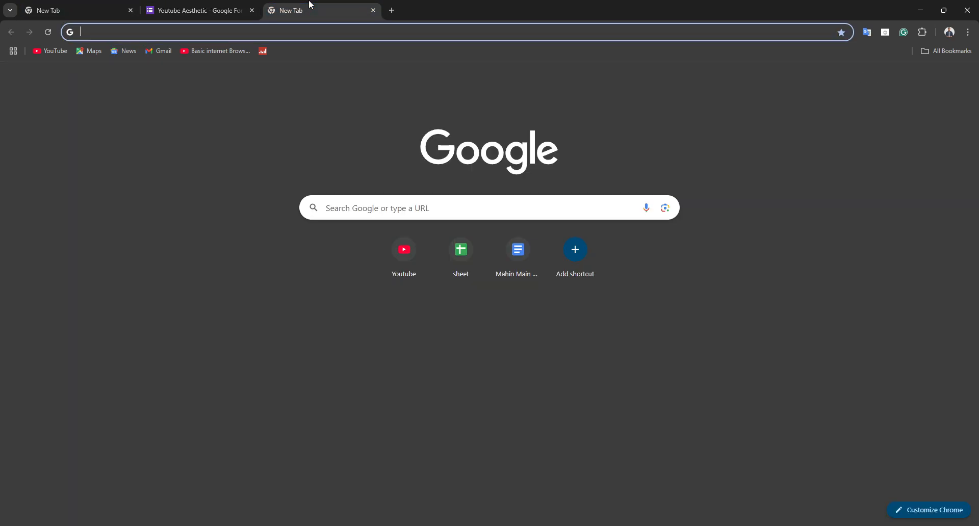
pyautogui.click(196, 9)
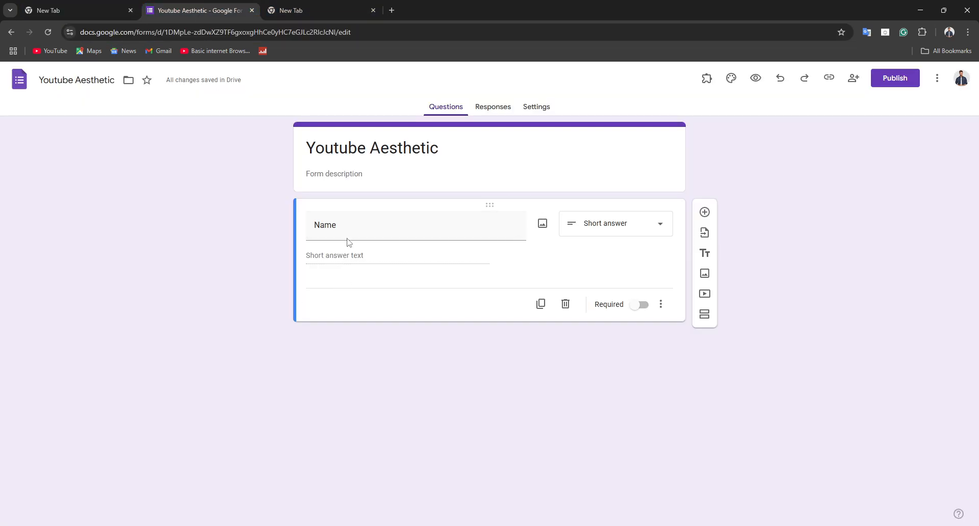
pyautogui.click(636, 236)
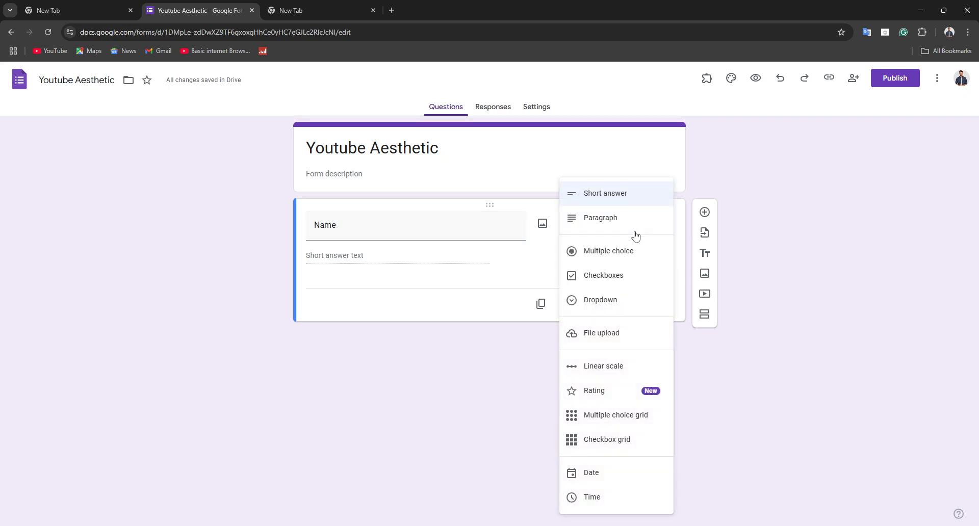
pyautogui.click(429, 260)
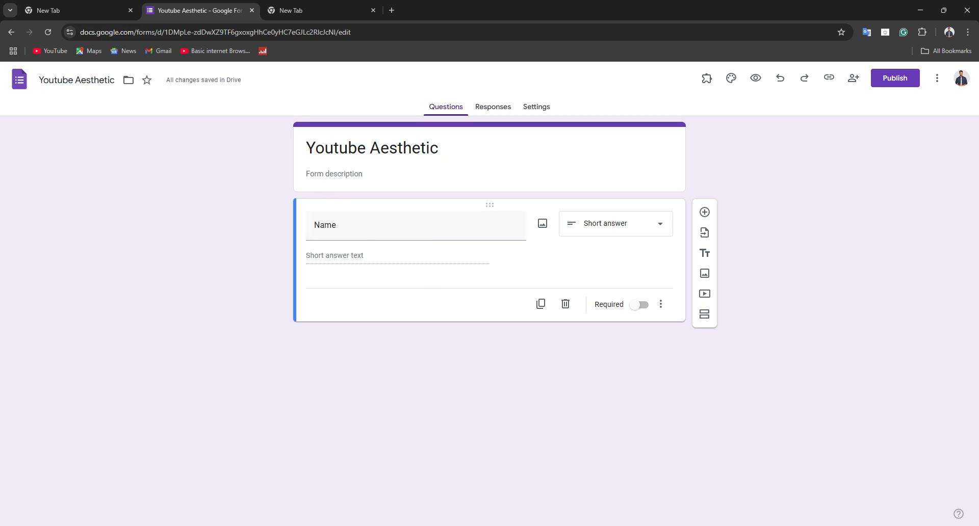
pyautogui.click(642, 306)
pyautogui.click(642, 306)
# - Add a second question titled "Age", keeping it as a short answer
pyautogui.click(705, 212)
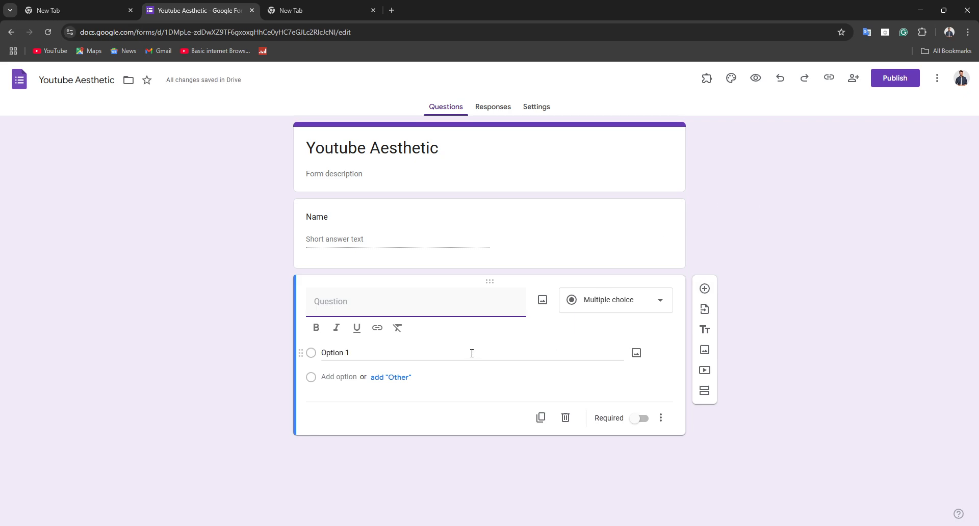
pyautogui.write('Age')
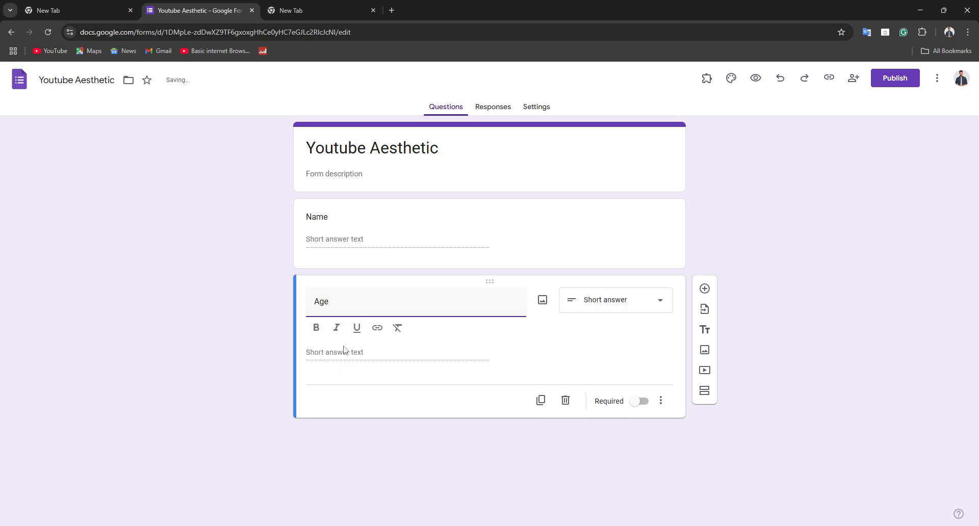
pyautogui.click(336, 364)
pyautogui.click(618, 316)
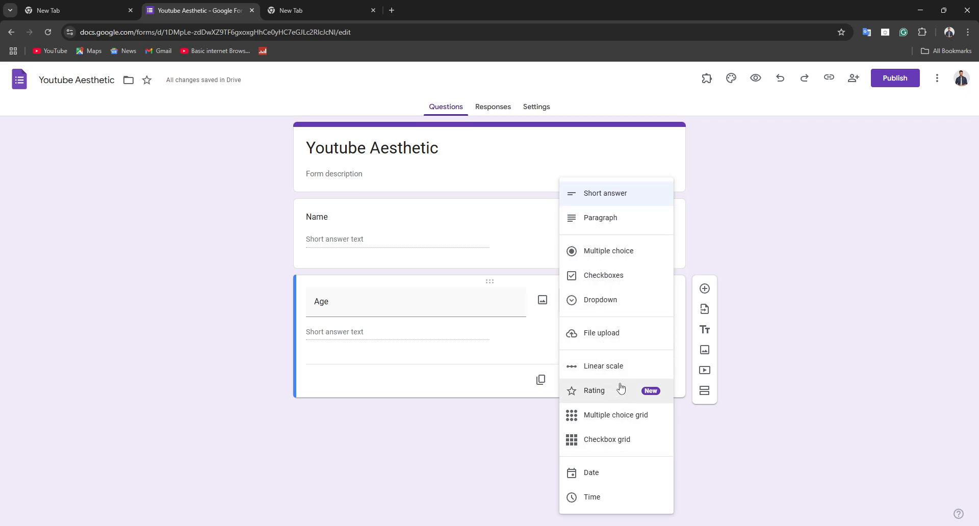
pyautogui.click(770, 233)
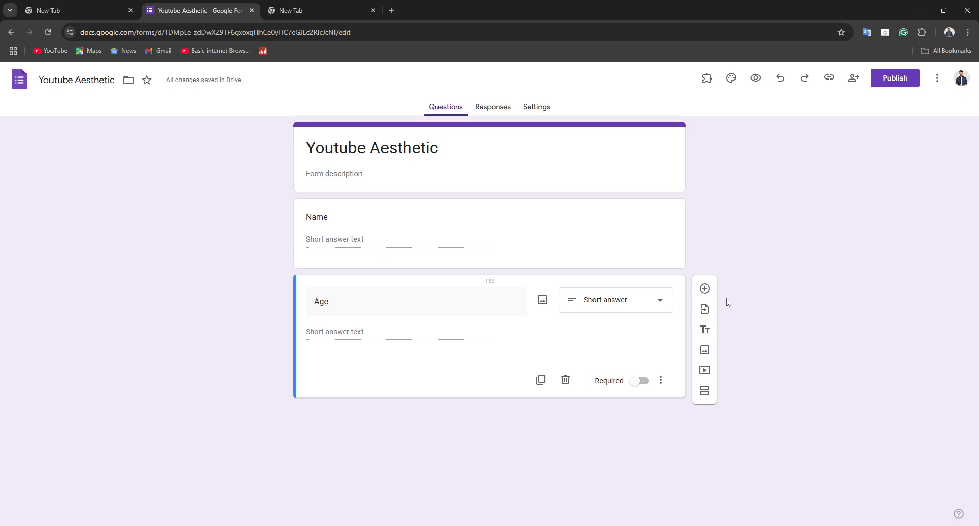
# - Add a third question, "What do You want to become in life?", and set its answer type to multiple choice
pyautogui.click(705, 289)
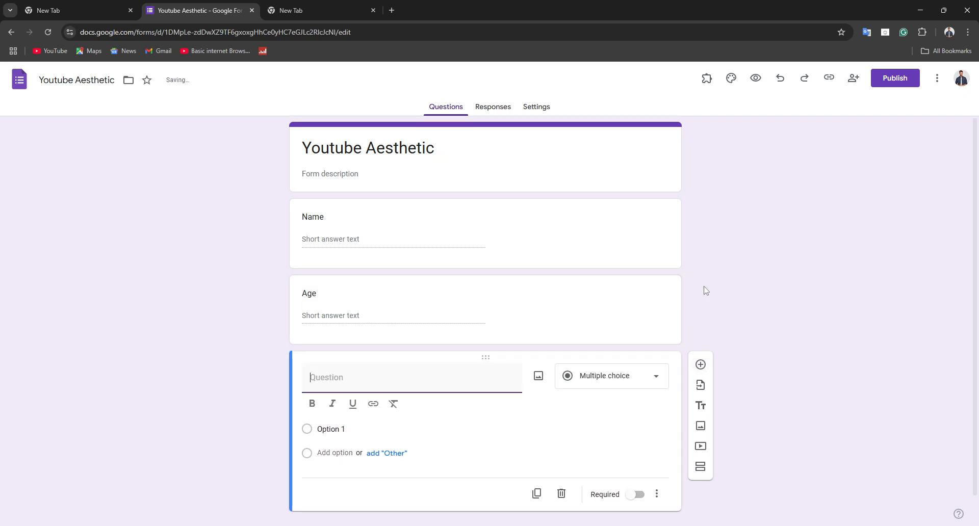
pyautogui.write('W')
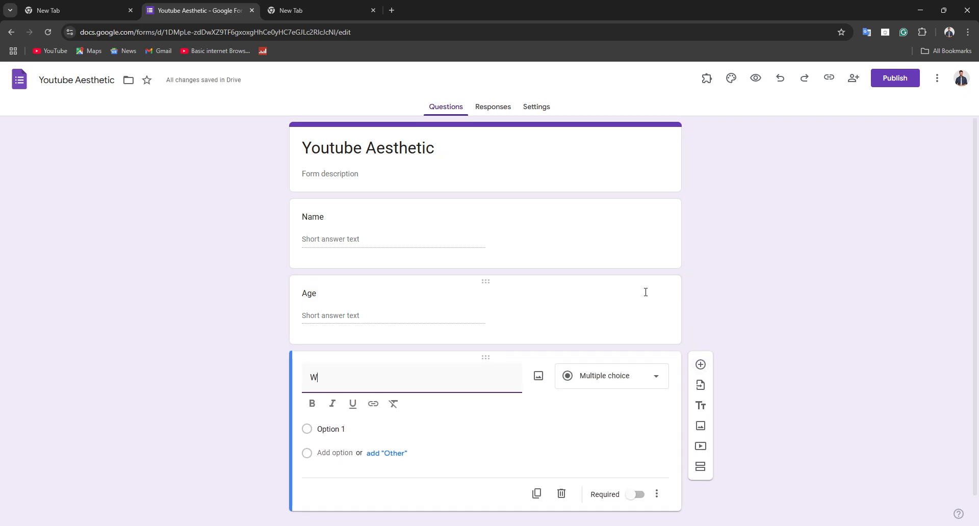
pyautogui.write('hat do YOU')
pyautogui.press('BackSpace')
pyautogui.write('ou w')
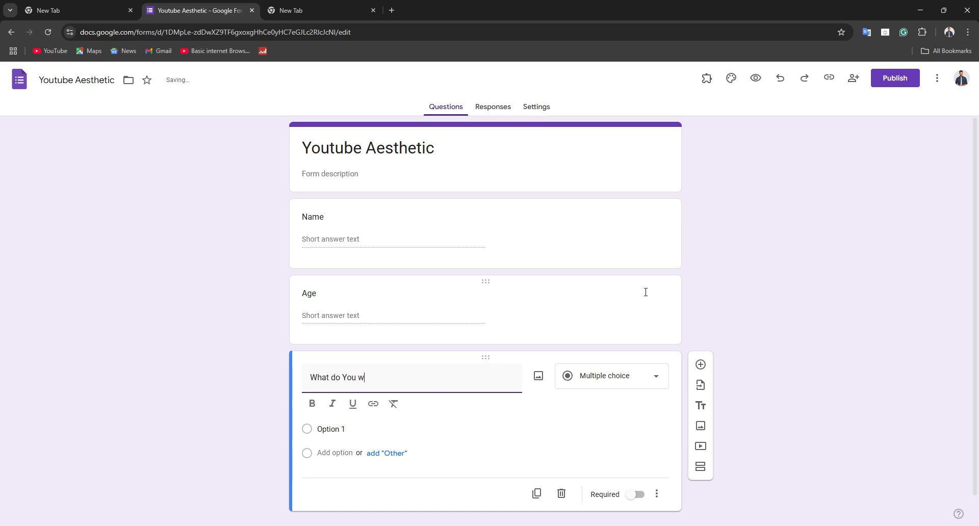
pyautogui.write('ant to become ')
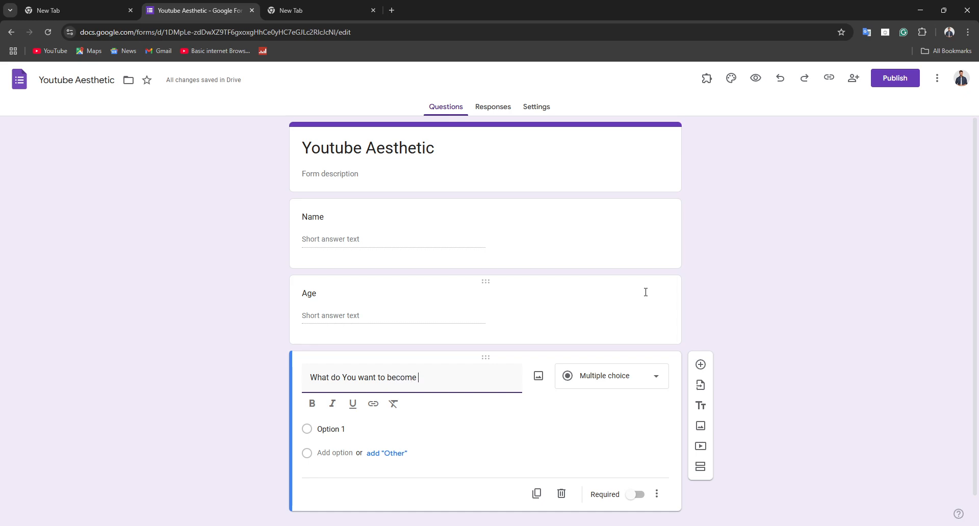
pyautogui.write('in life')
pyautogui.hotkey('shift', 'F10')
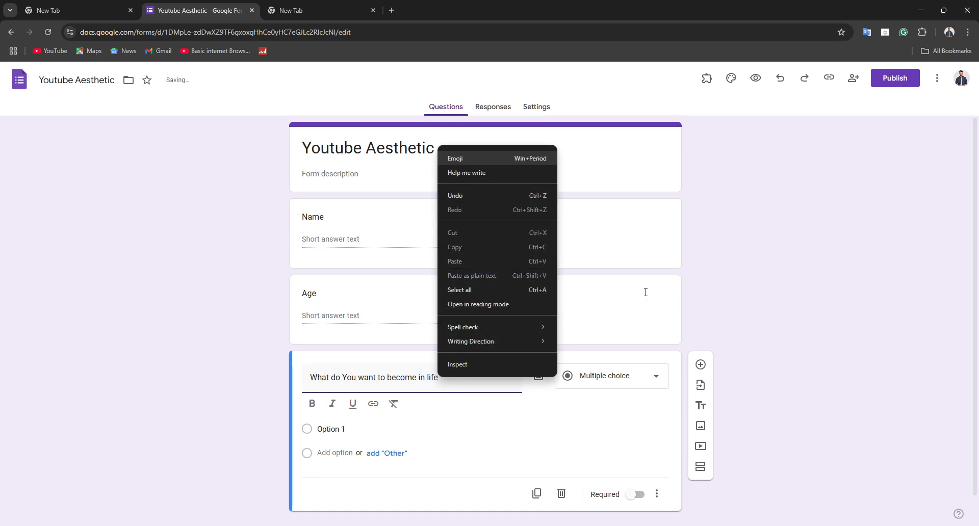
pyautogui.click(475, 385)
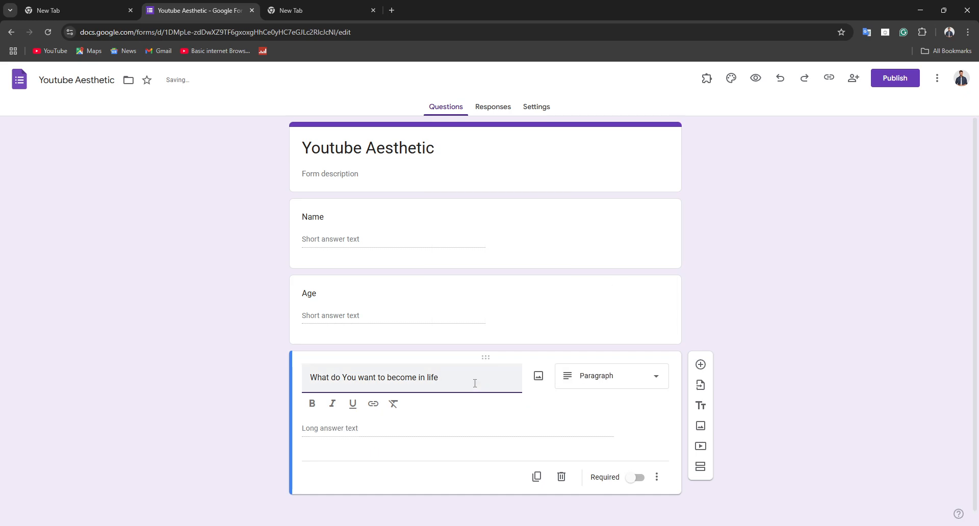
pyautogui.click(572, 382)
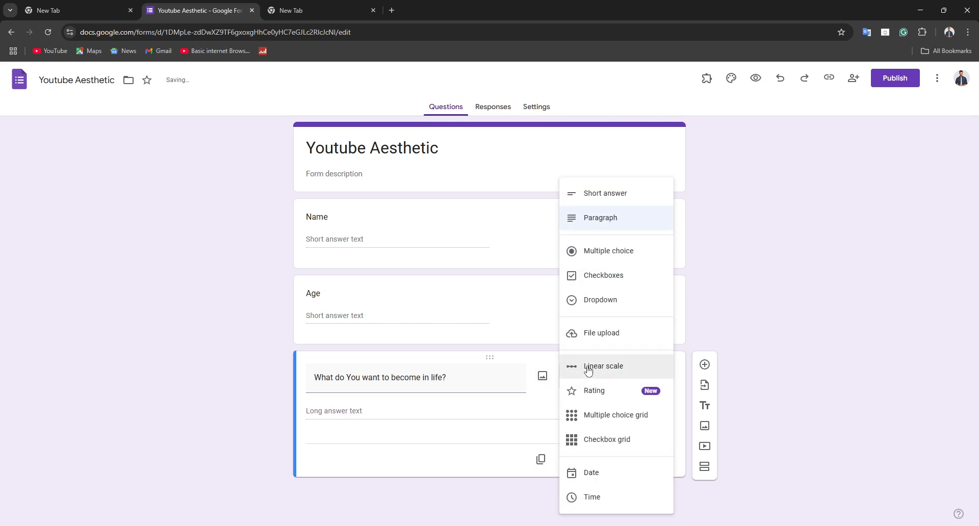
pyautogui.click(597, 265)
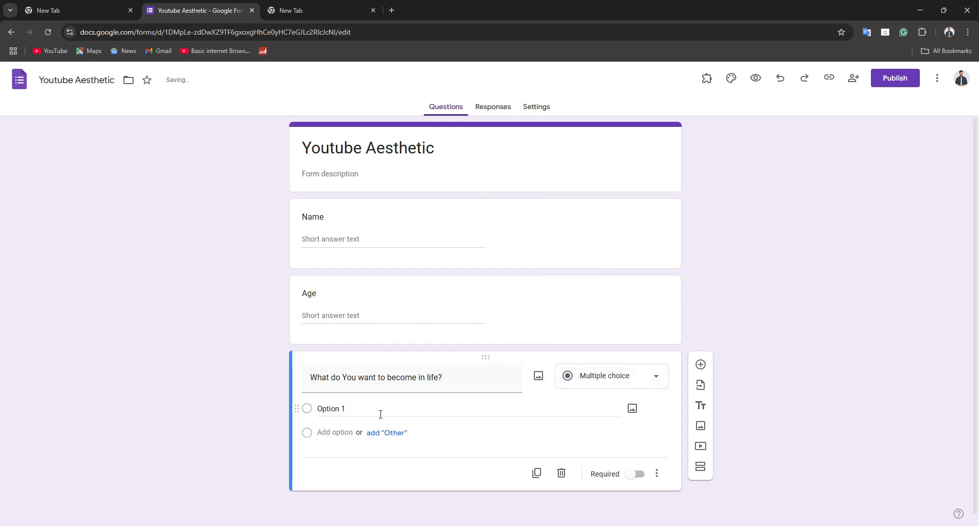
# - Enter "Doctor" as the first answer option of the "What do You want to become in life?" question
pyautogui.click(371, 413)
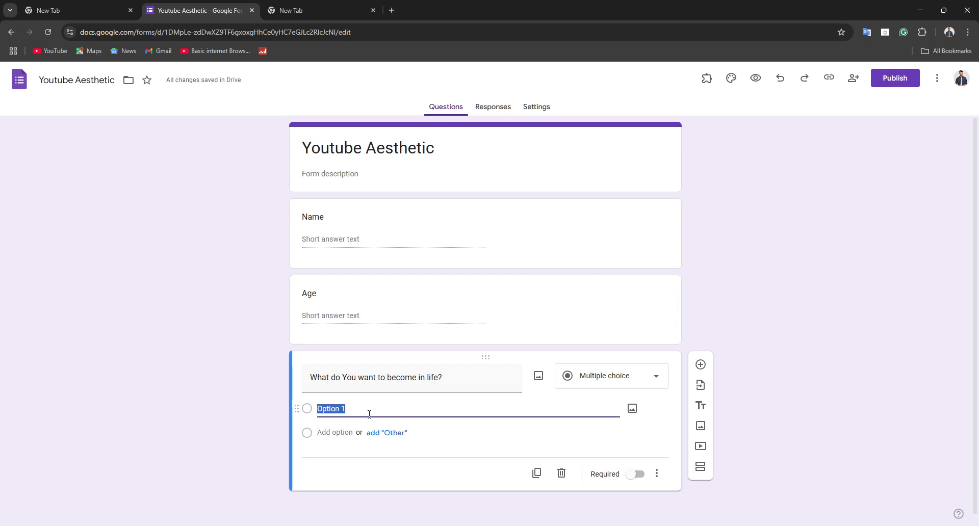
pyautogui.write('Doctro')
pyautogui.press('Return')
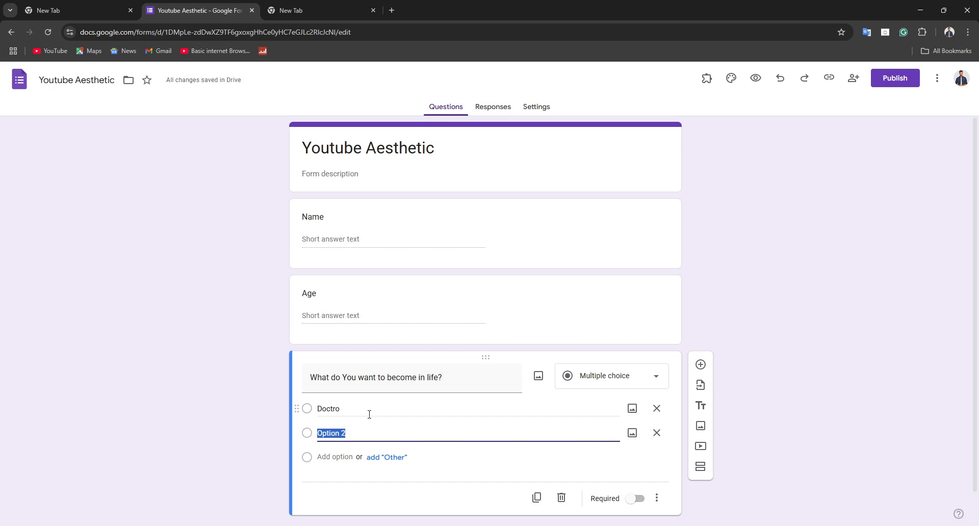
pyautogui.click(369, 415)
pyautogui.write('Doctor')
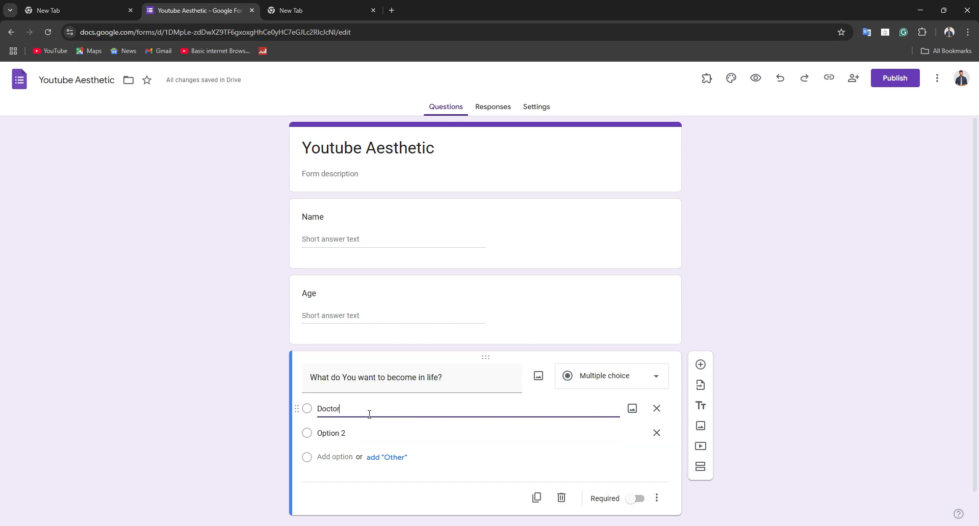
# - Add "Dog" and "Cat" as further answer options and remove the leftover "Option 2"
pyautogui.press('Return')
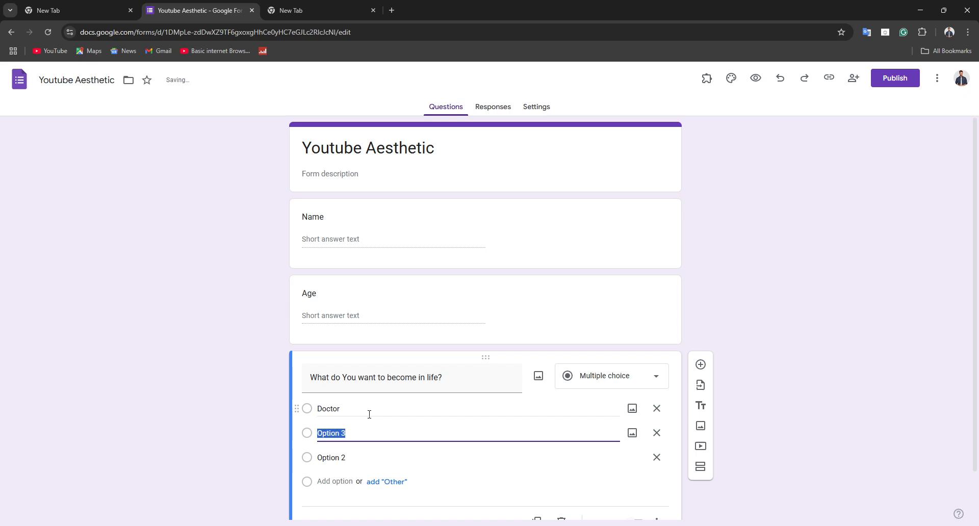
pyautogui.write('Dog')
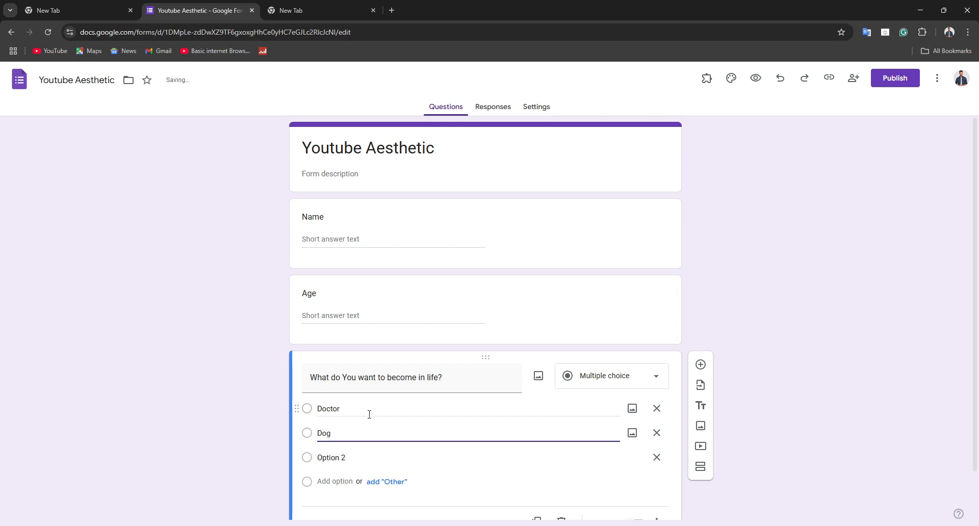
pyautogui.press('Return')
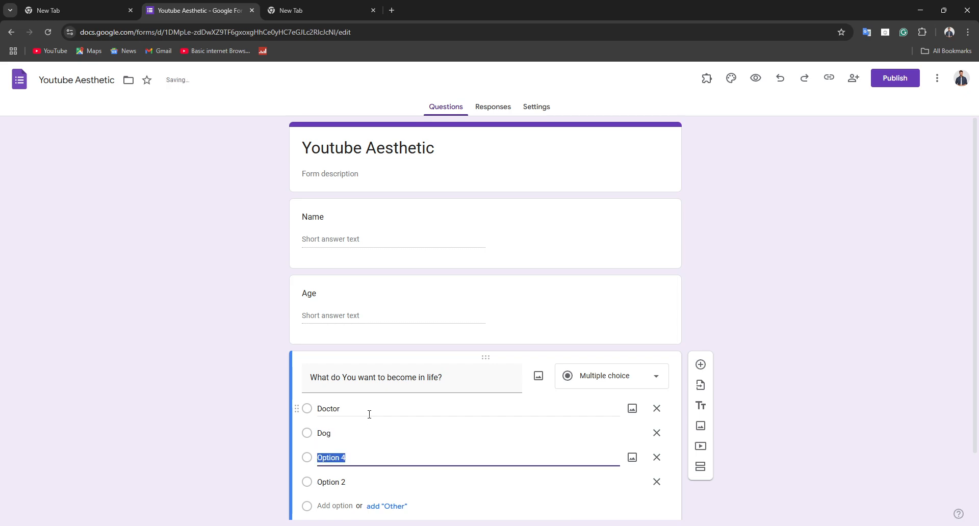
pyautogui.write('Cat')
pyautogui.scroll(-2, 718, 500)
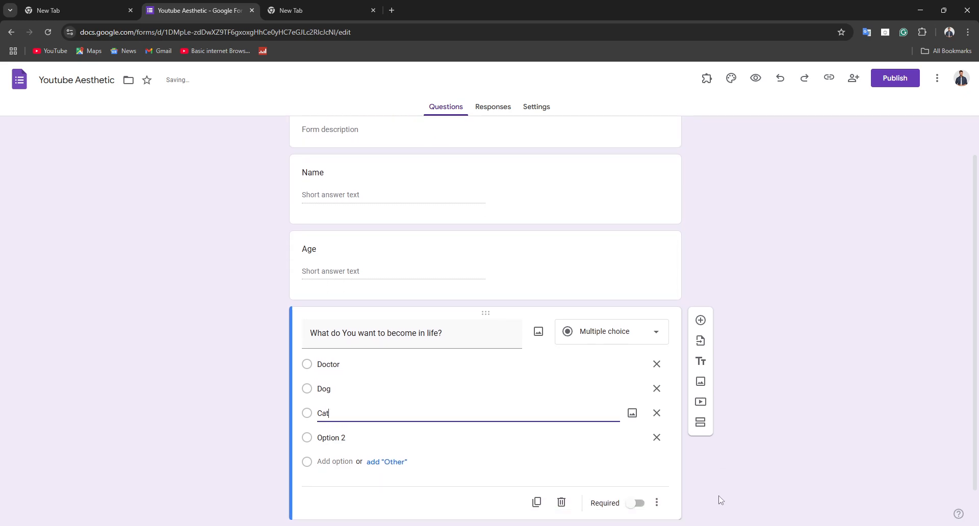
pyautogui.click(8, 364)
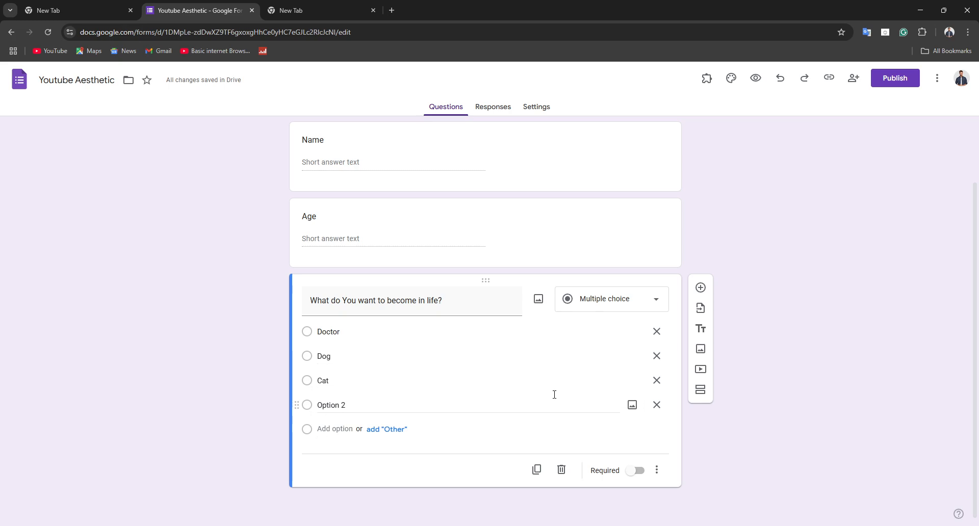
pyautogui.click(657, 405)
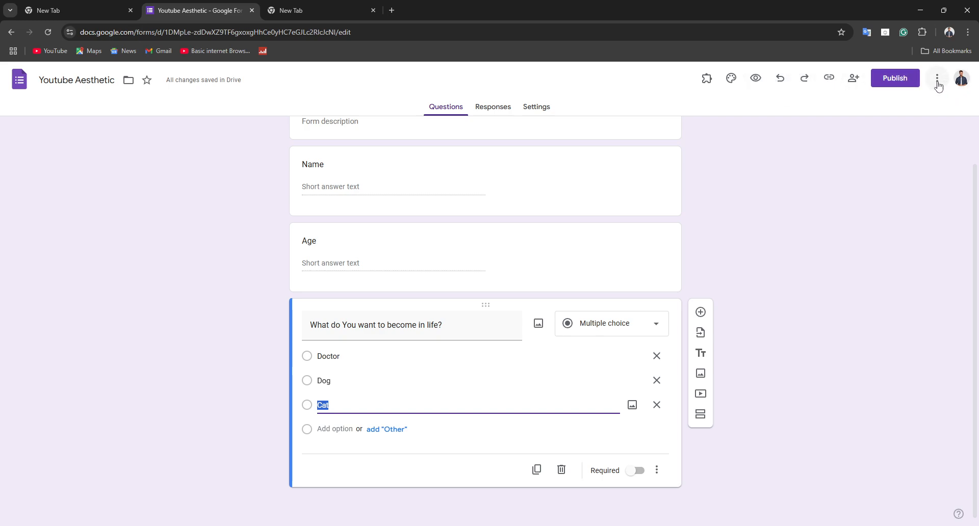
# - Add a second section after the life question and turn on going to a section based on answer for that question
pyautogui.click(706, 415)
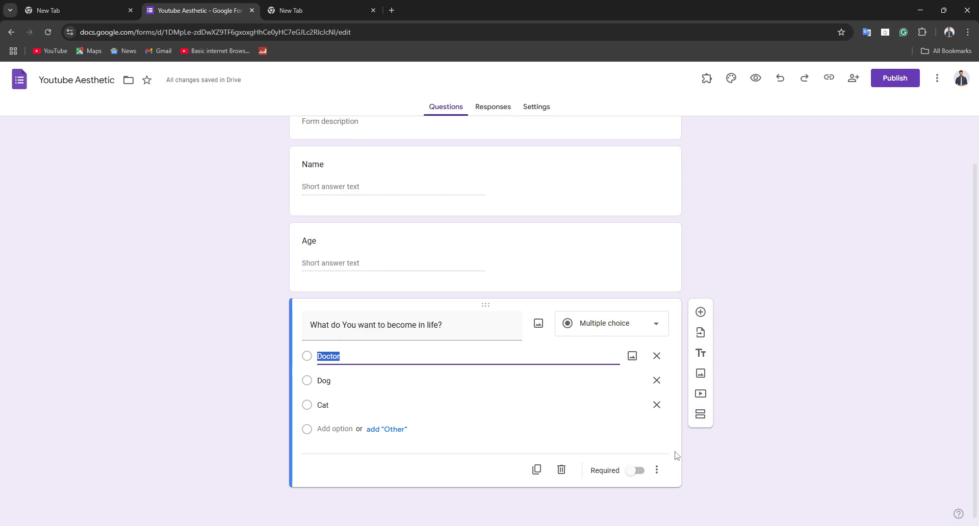
pyautogui.click(695, 418)
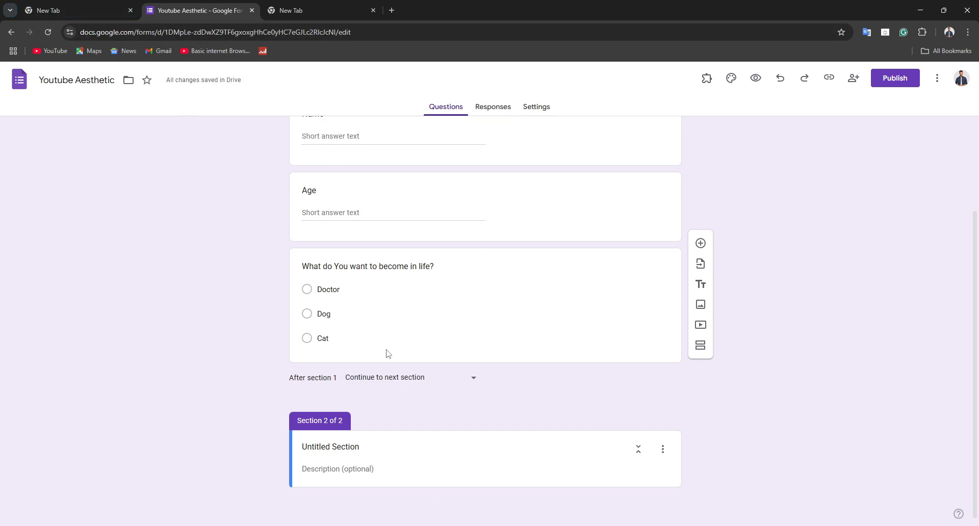
pyautogui.click(354, 270)
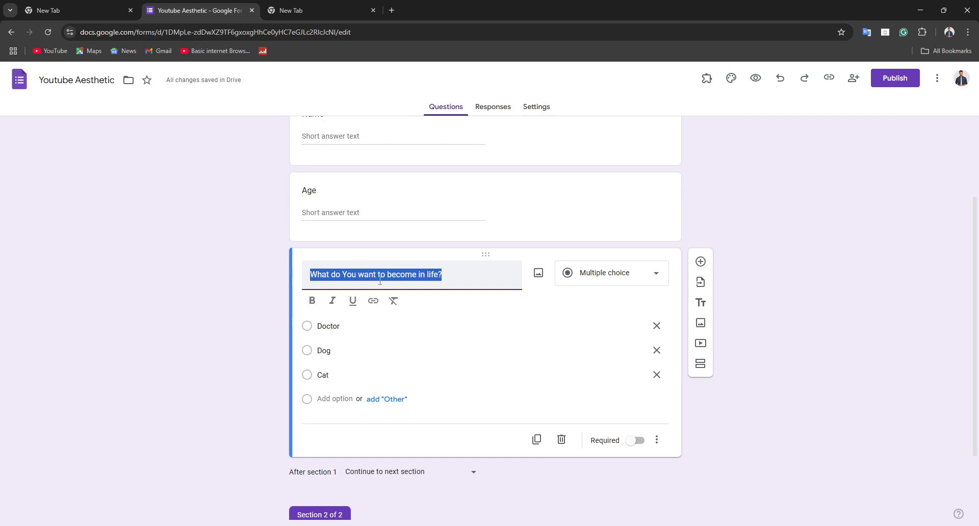
pyautogui.click(657, 441)
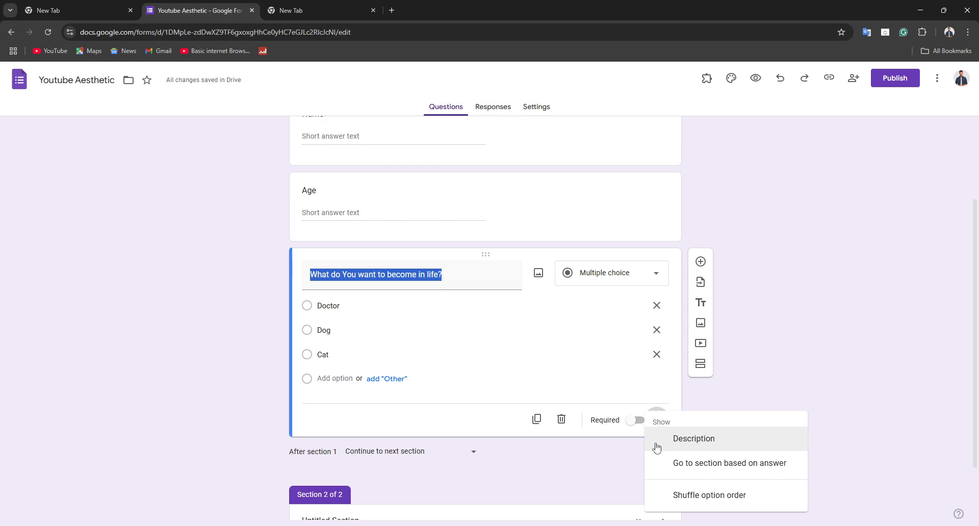
pyautogui.click(712, 465)
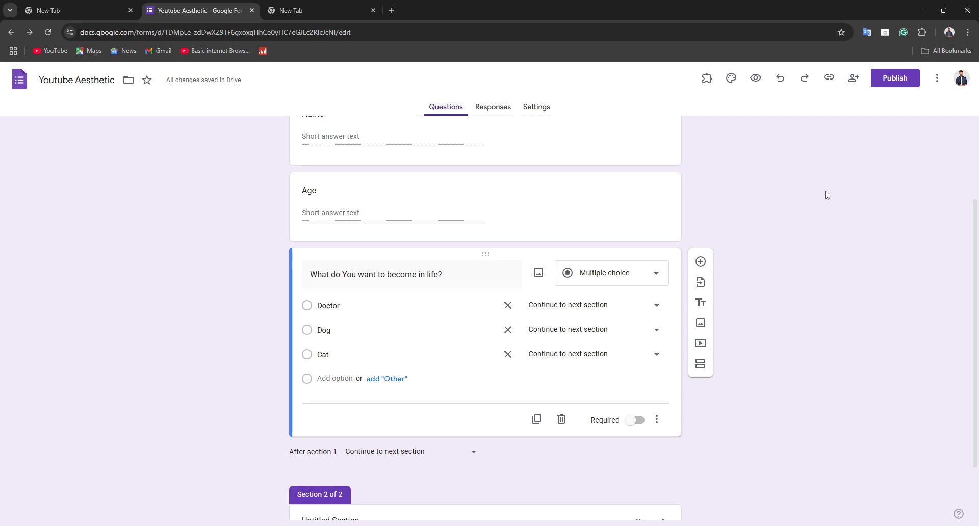
# - Route the Doctor, Dog and Cat answers to section 2 (Untitled Section)
pyautogui.click(591, 305)
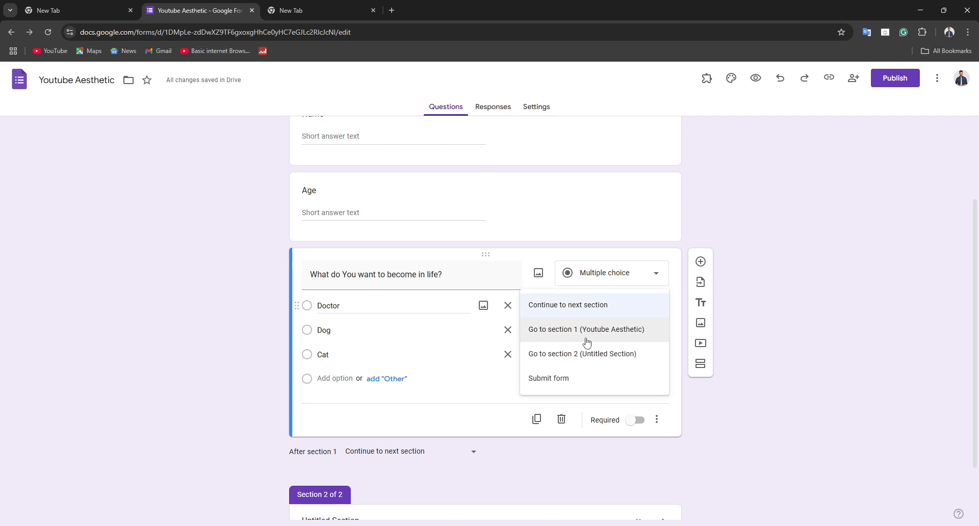
pyautogui.click(579, 355)
pyautogui.click(564, 332)
pyautogui.click(568, 386)
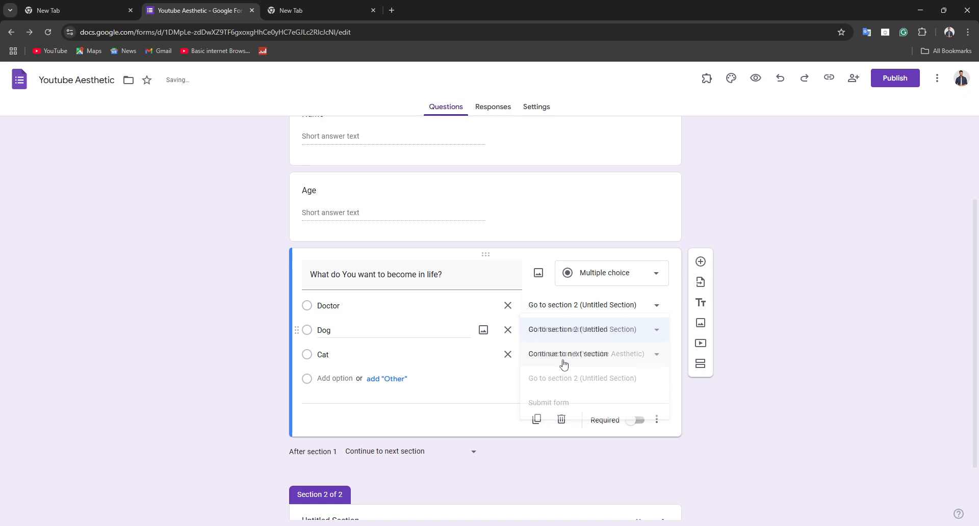
pyautogui.click(558, 355)
pyautogui.click(560, 402)
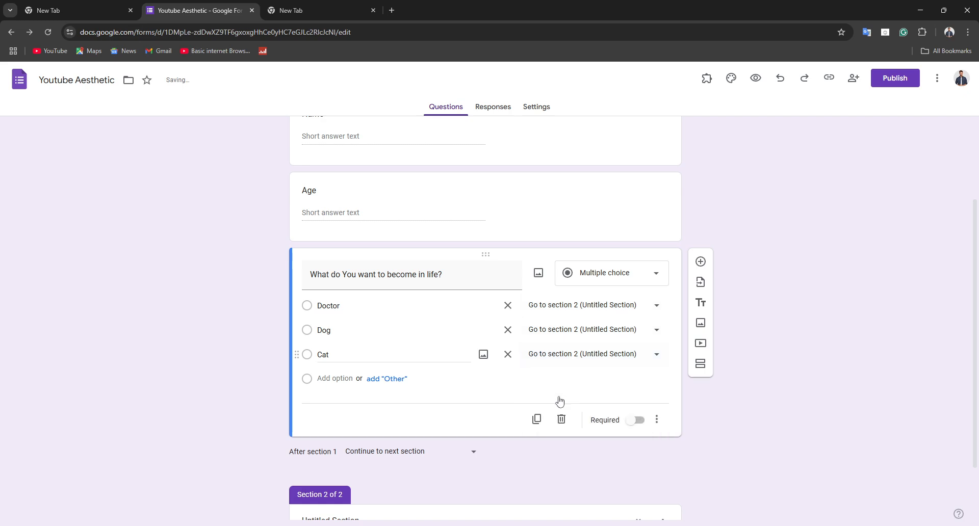
pyautogui.click(549, 357)
pyautogui.click(502, 480)
# - Add the question "When do you procastinate the most?" to section 2 and set its answer type to paragraph
pyautogui.scroll(-3, 502, 481)
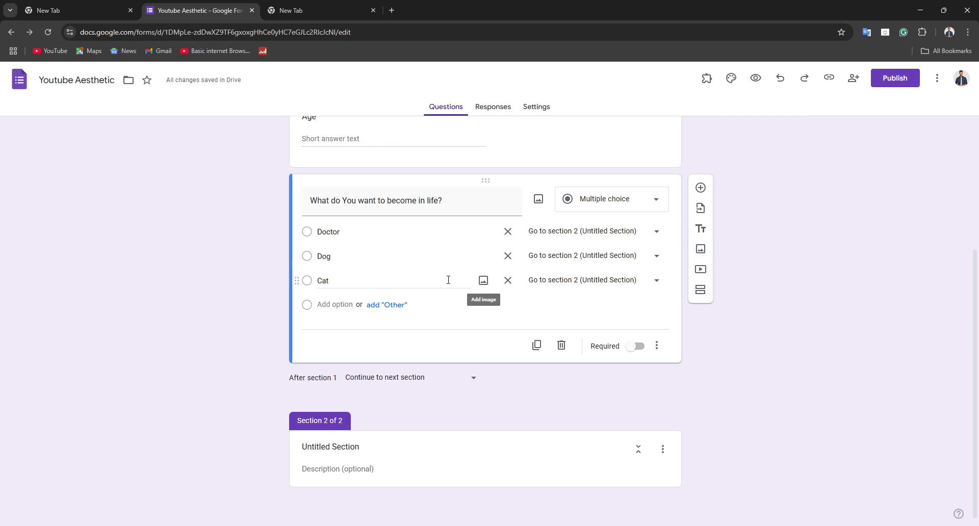
pyautogui.click(409, 449)
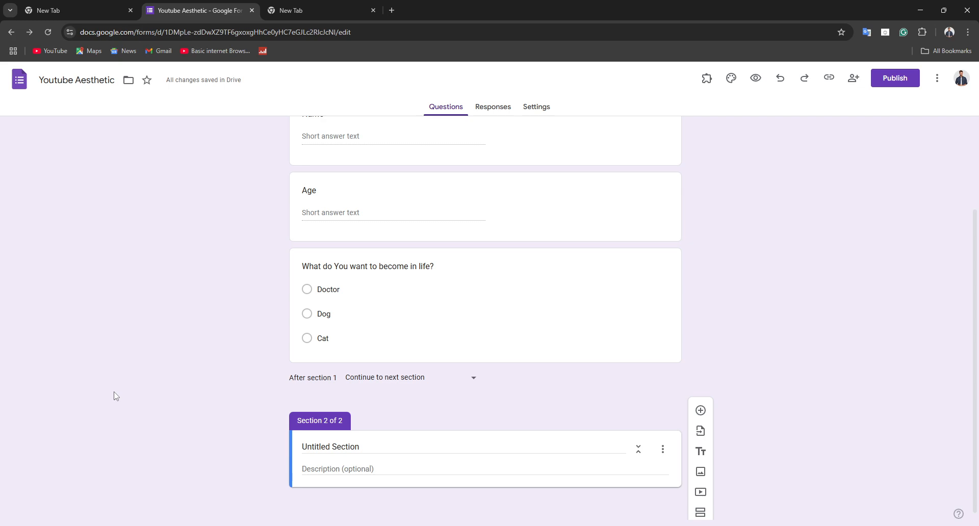
pyautogui.click(370, 469)
pyautogui.scroll(-1, 663, 459)
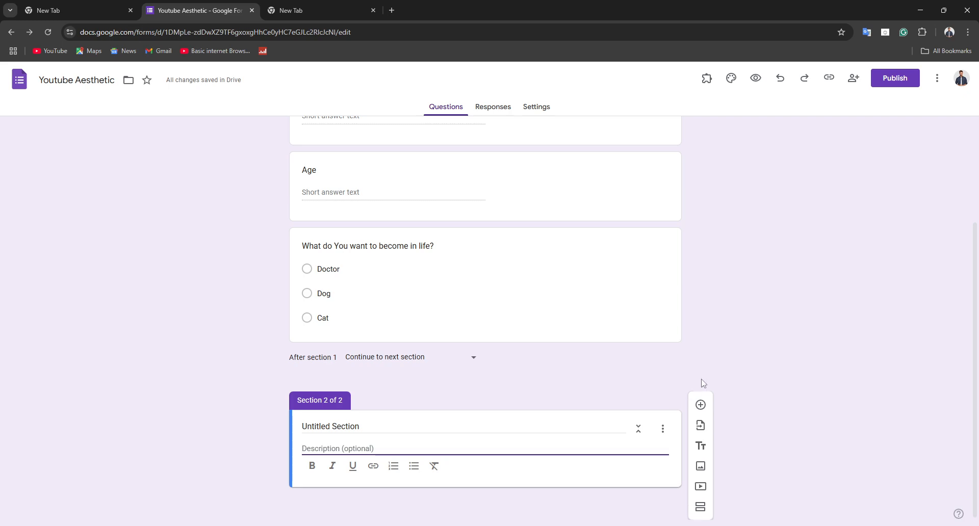
pyautogui.click(701, 404)
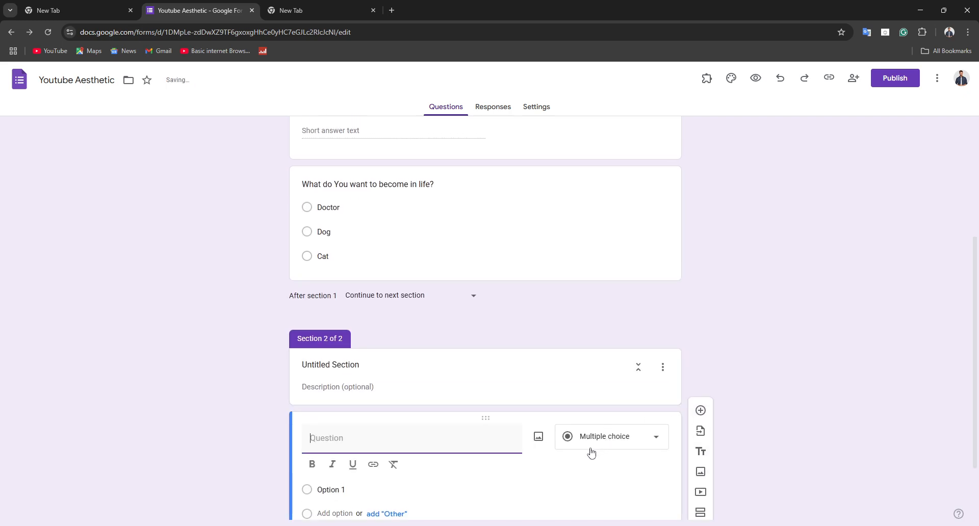
pyautogui.scroll(-2, 591, 452)
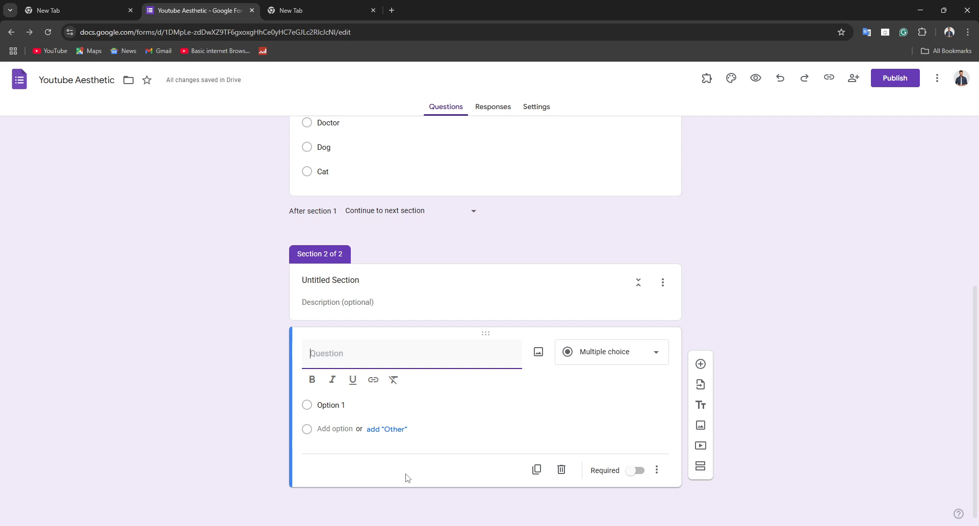
pyautogui.write('When do you procastinate t')
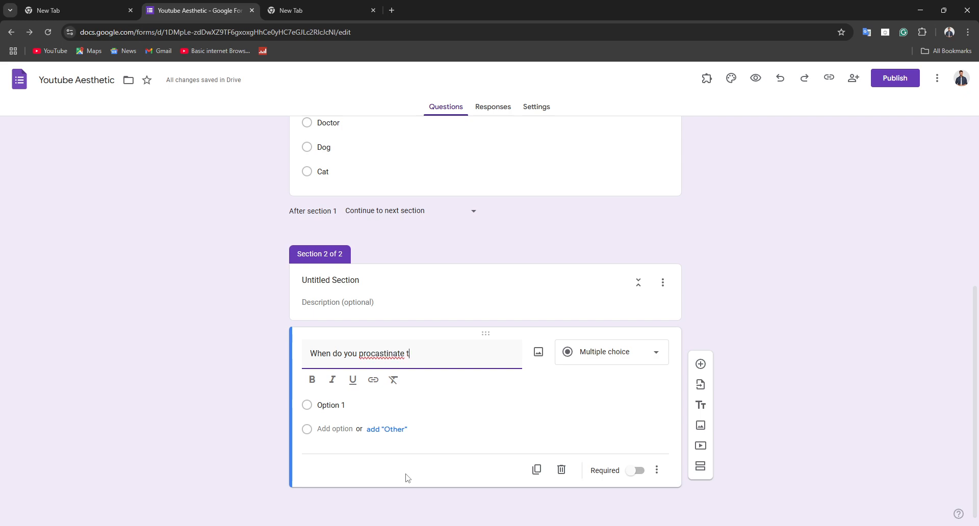
pyautogui.write('he most?')
pyautogui.click(575, 351)
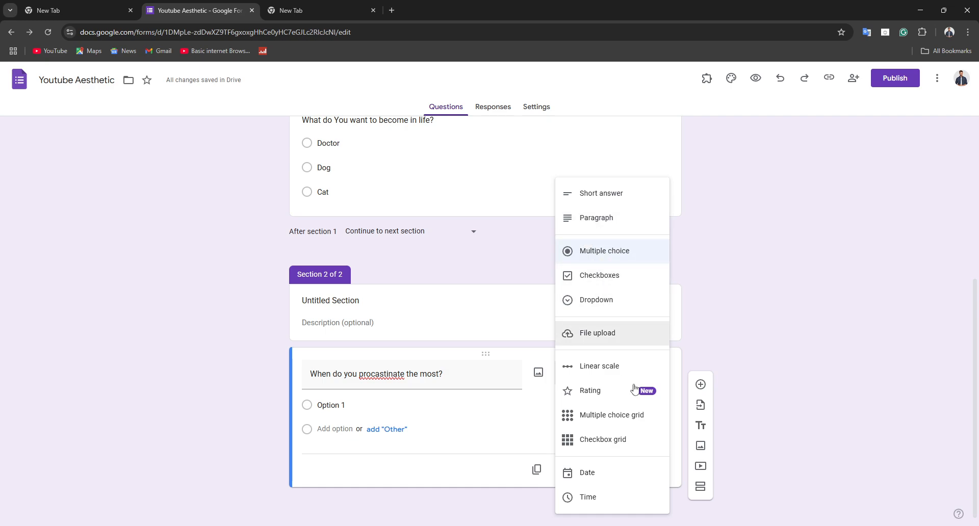
pyautogui.click(588, 225)
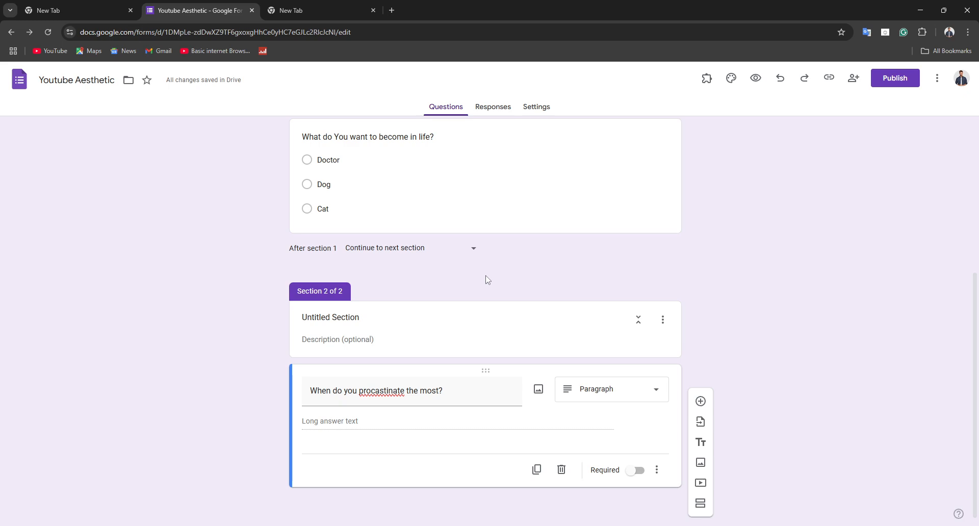
# - Add another question to section 2 titled "What is Your current weight and goal"
pyautogui.click(701, 403)
pyautogui.click(849, 283)
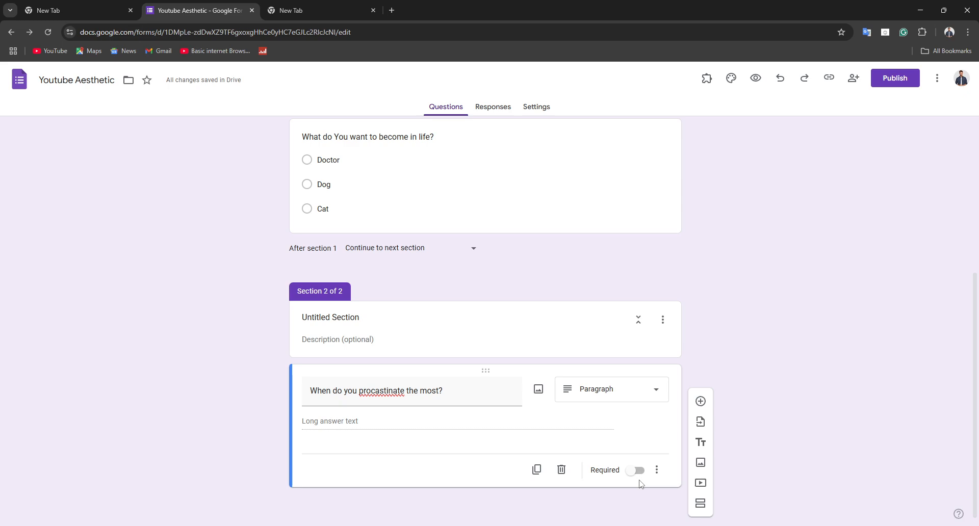
pyautogui.click(700, 402)
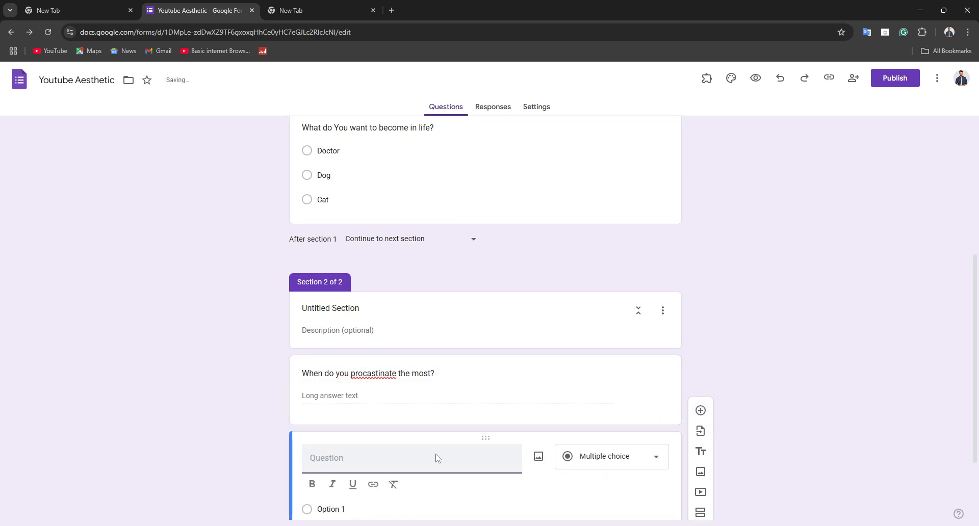
pyautogui.write('W')
pyautogui.press('BackSpace')
pyautogui.write('What is Your curer')
pyautogui.press('BackSpace')
pyautogui.write('re')
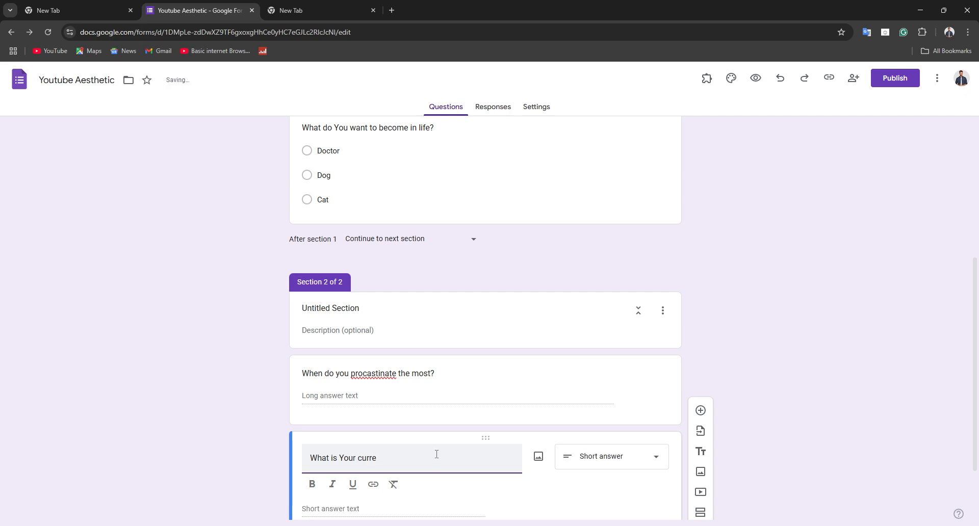
pyautogui.write('nt wieight an')
pyautogui.press('BackSpace')
pyautogui.write('d goal')
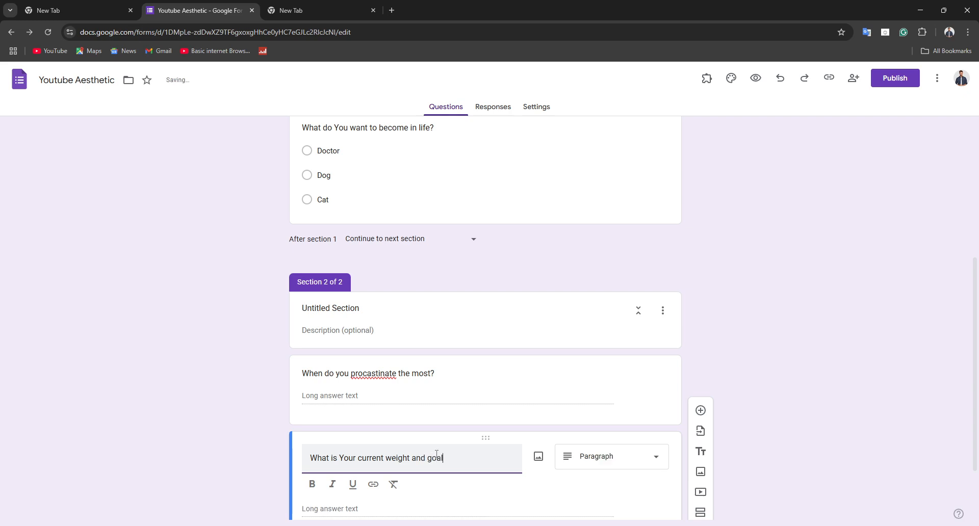
pyautogui.press('Return')
pyautogui.press('BackSpace')
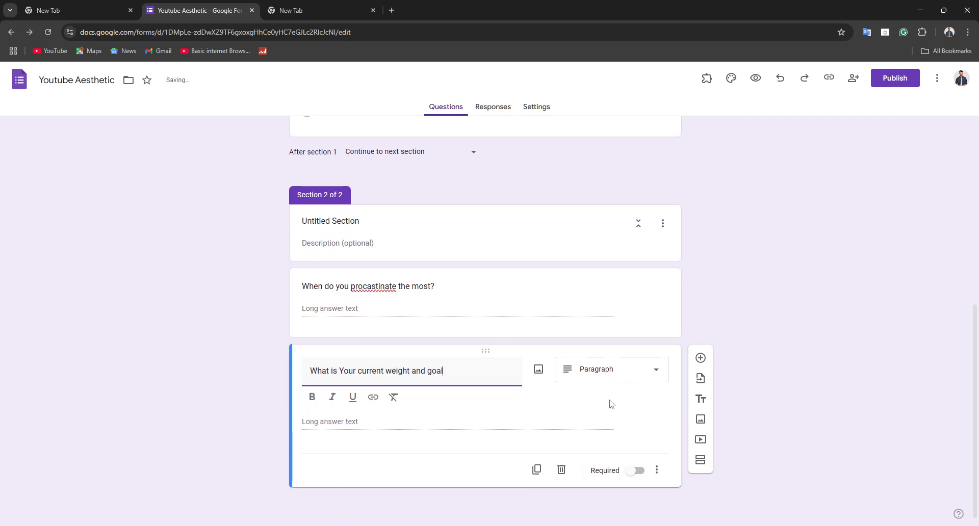
# - Set the weight and goal question's answer type to short answer and make it required
pyautogui.click(592, 363)
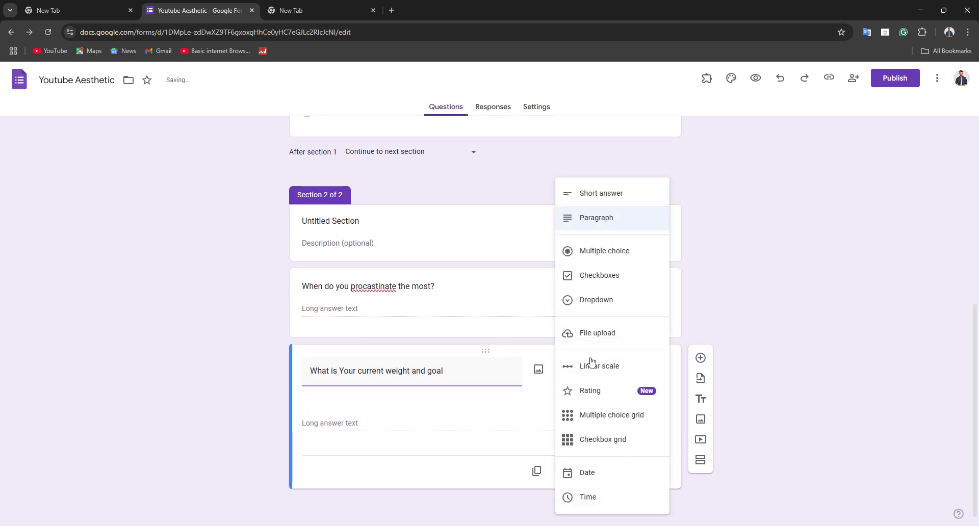
pyautogui.click(591, 193)
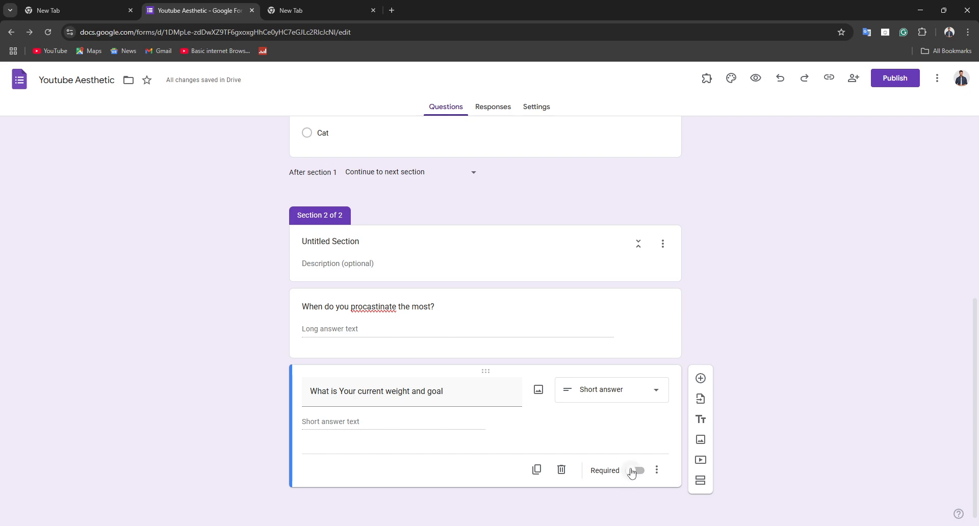
pyautogui.click(635, 470)
pyautogui.click(657, 470)
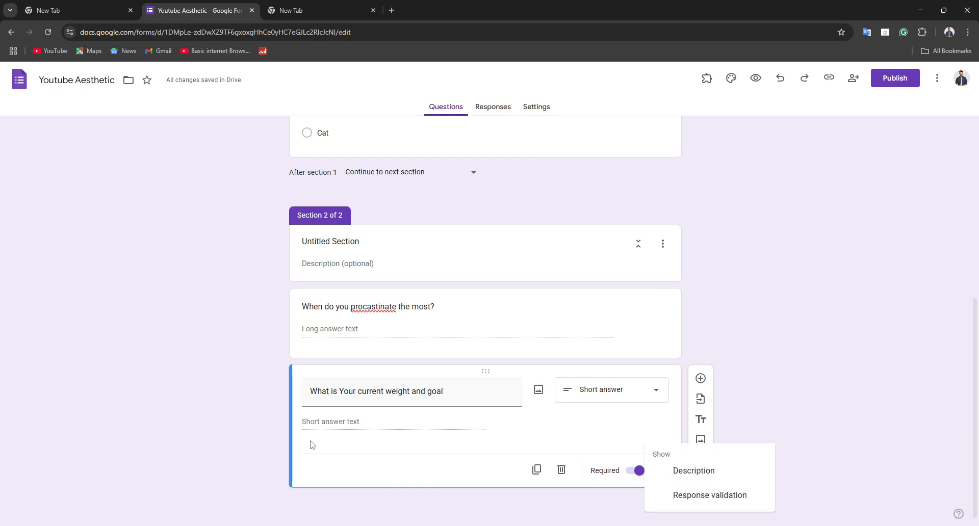
pyautogui.click(280, 393)
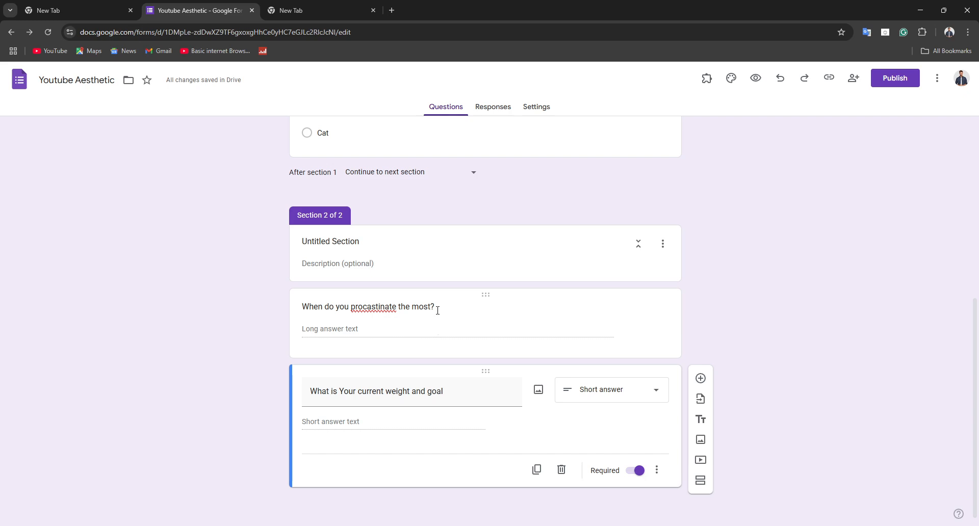
pyautogui.scroll(6, 435, 304)
pyautogui.click(422, 164)
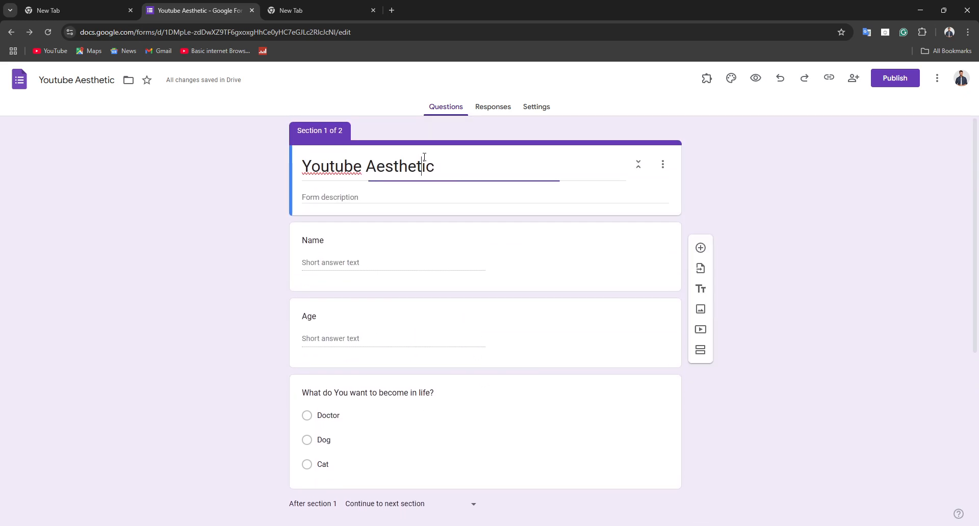
pyautogui.click(464, 263)
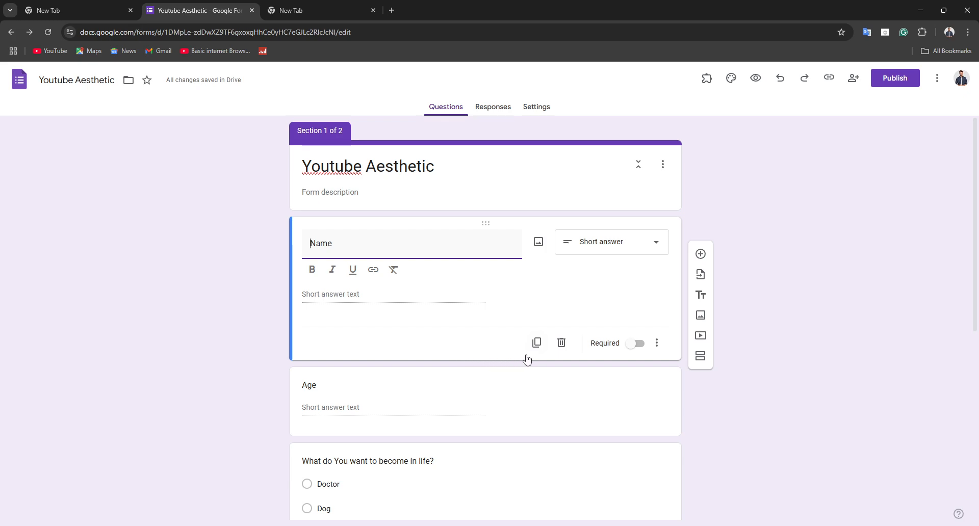
pyautogui.click(510, 292)
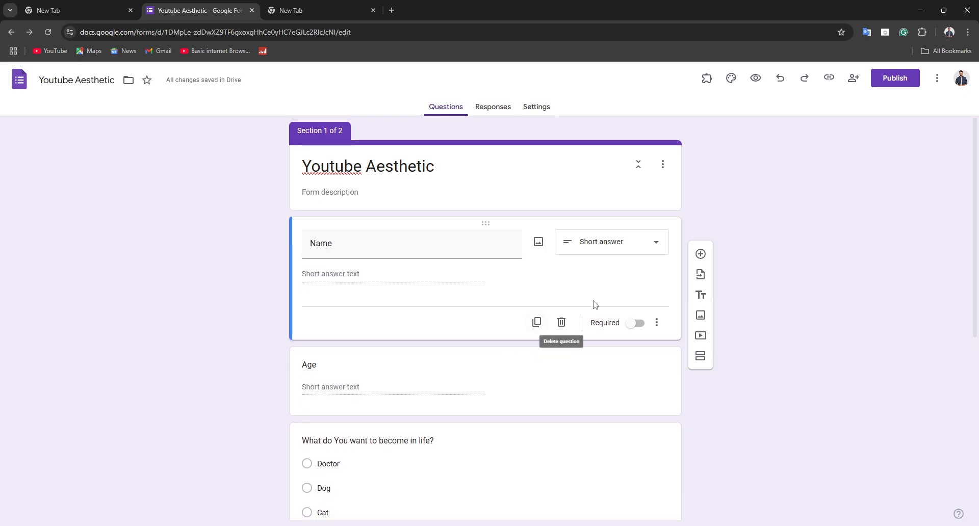
pyautogui.click(606, 250)
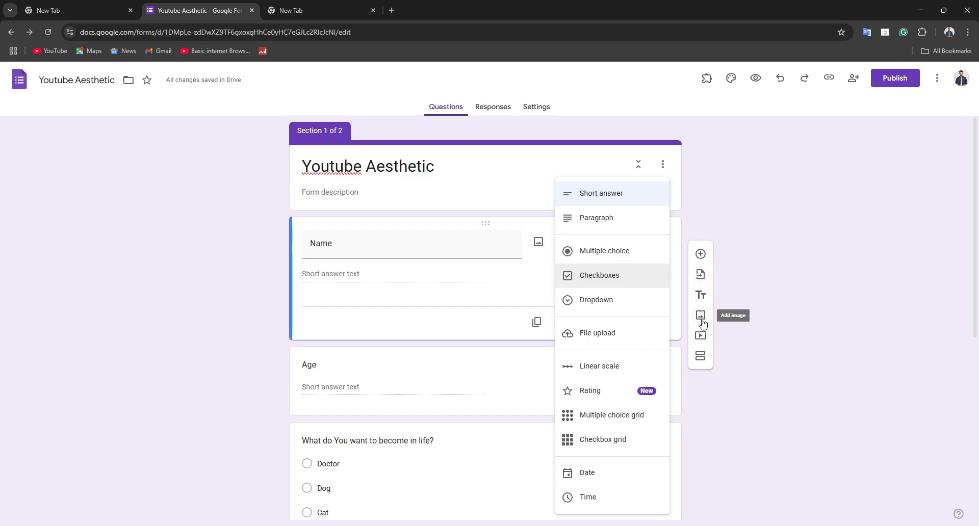
pyautogui.click(761, 323)
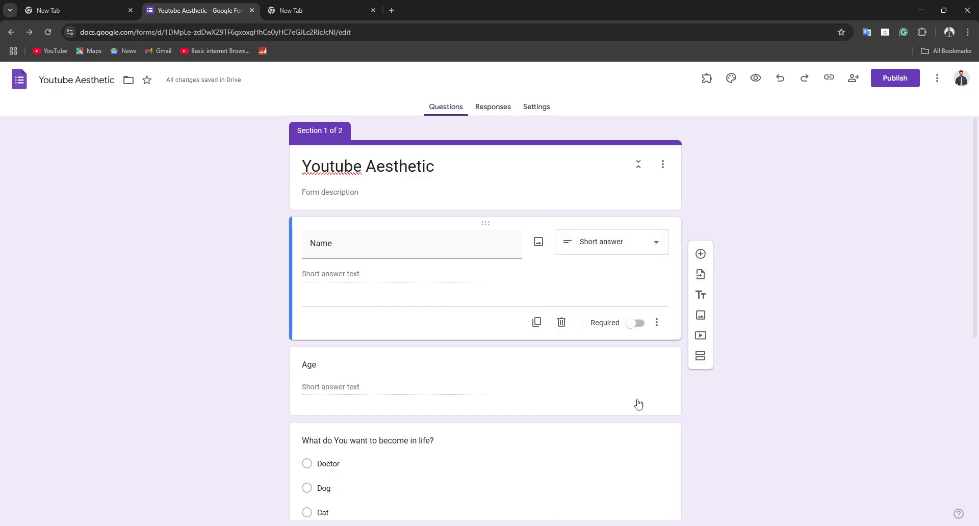
# - Add a new section to the form directly after the Name question
pyautogui.scroll(-6, 586, 406)
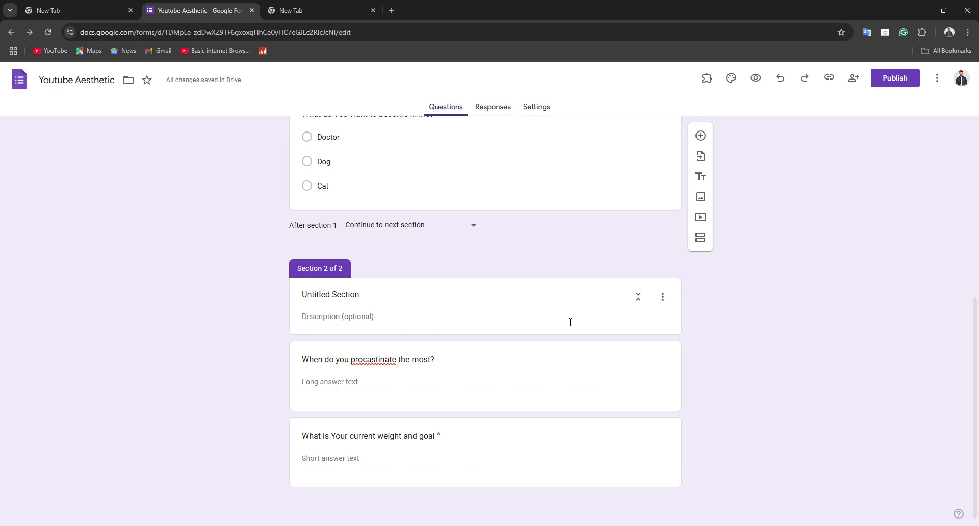
pyautogui.click(703, 240)
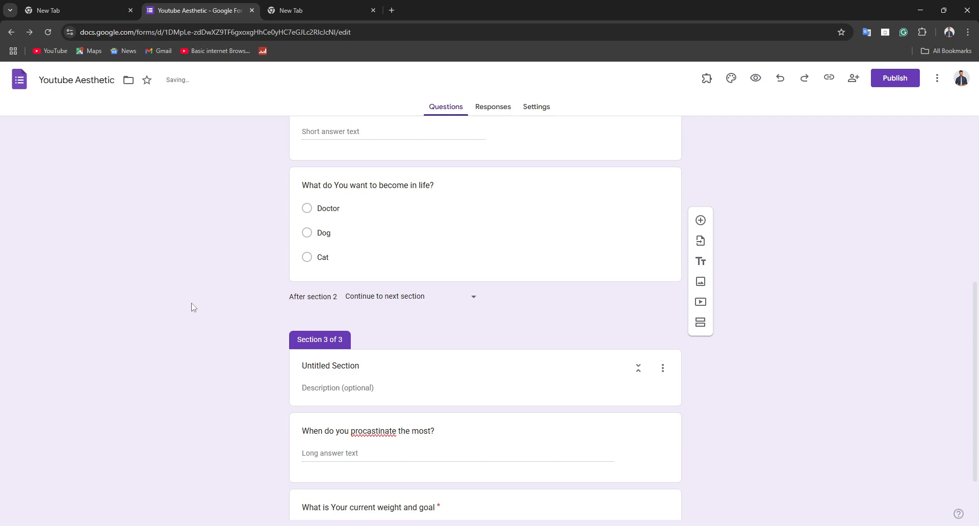
# - Select the Age question and start an area screenshot of the form editor
pyautogui.click(416, 160)
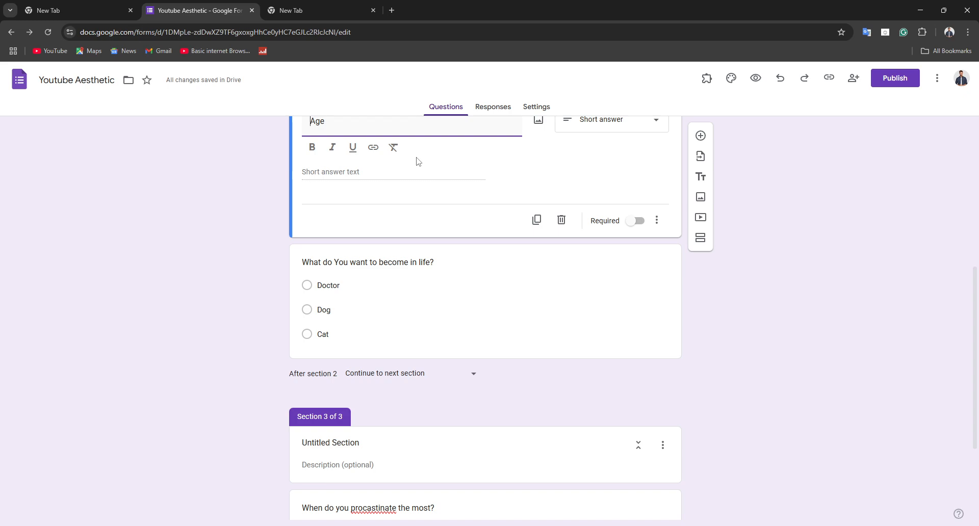
pyautogui.press('super+shift+s')
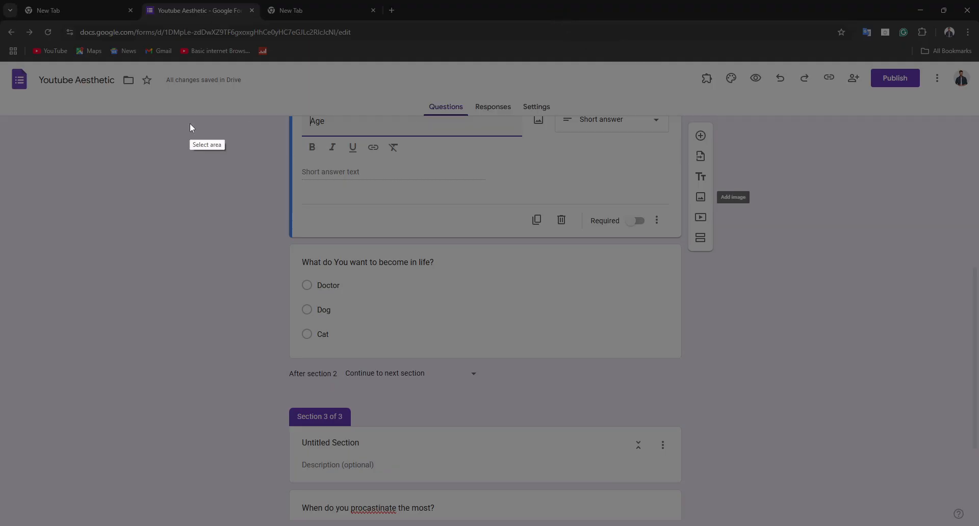